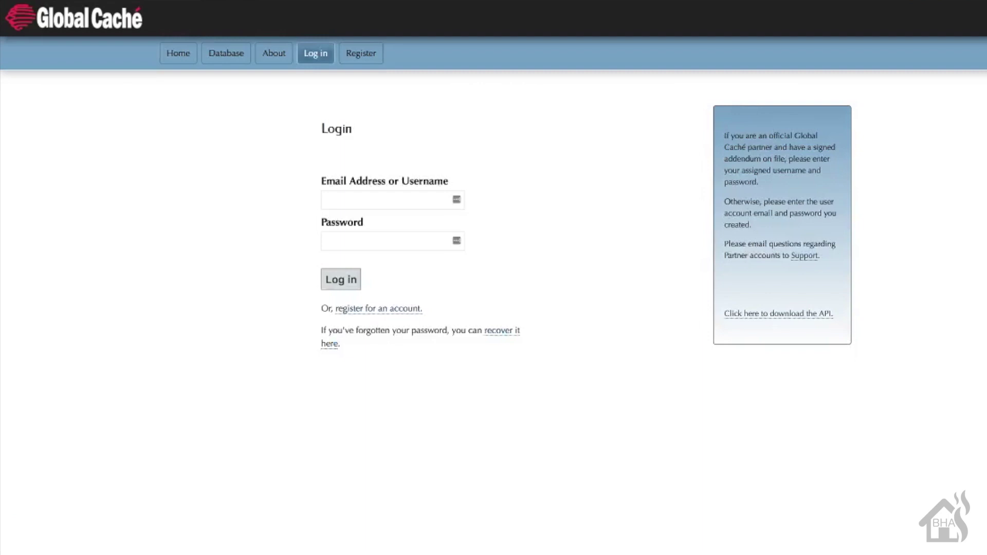
Select the username field on the Global Caché login page
{"action": "left_click", "coordinate": [392, 200]}
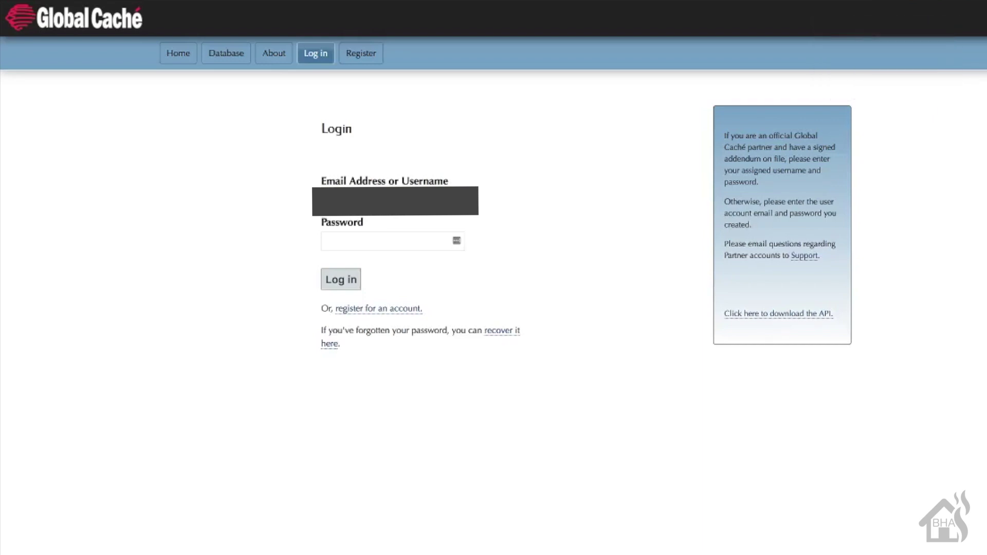
Sign in with the account password and choose Sony as the brand
{"action": "left_click", "coordinate": [392, 241]}
{"action": "type", "text": "********"}
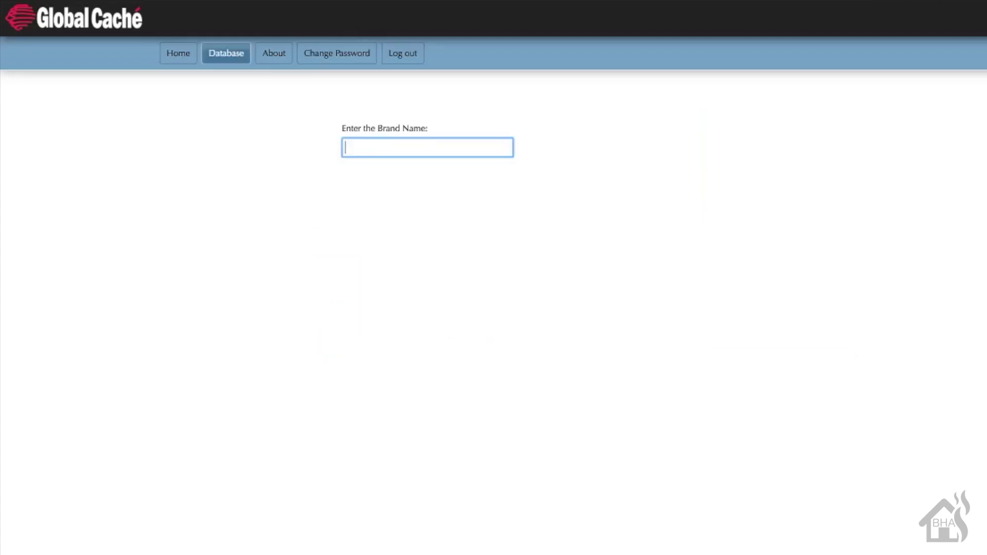
{"action": "type", "text": "sony"}
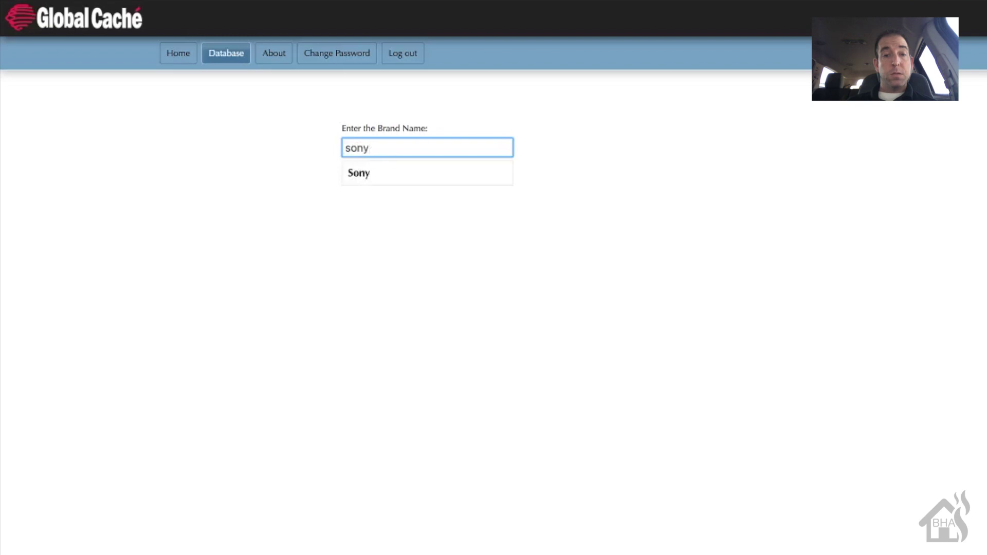
{"action": "key", "text": "Down"}
{"action": "key", "text": "Return"}
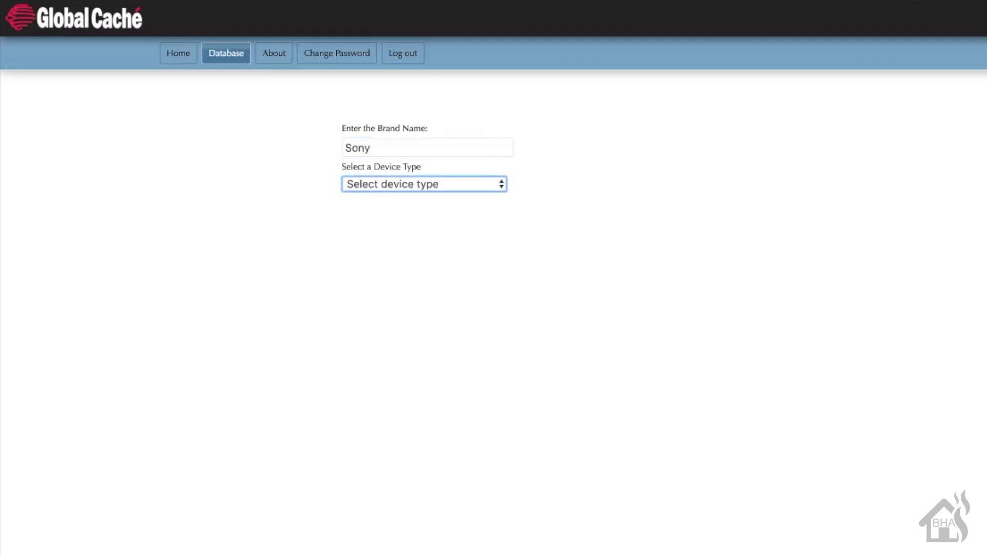
Pick TV and All Models All Types, then send the Sony code set
{"action": "key", "text": "t"}
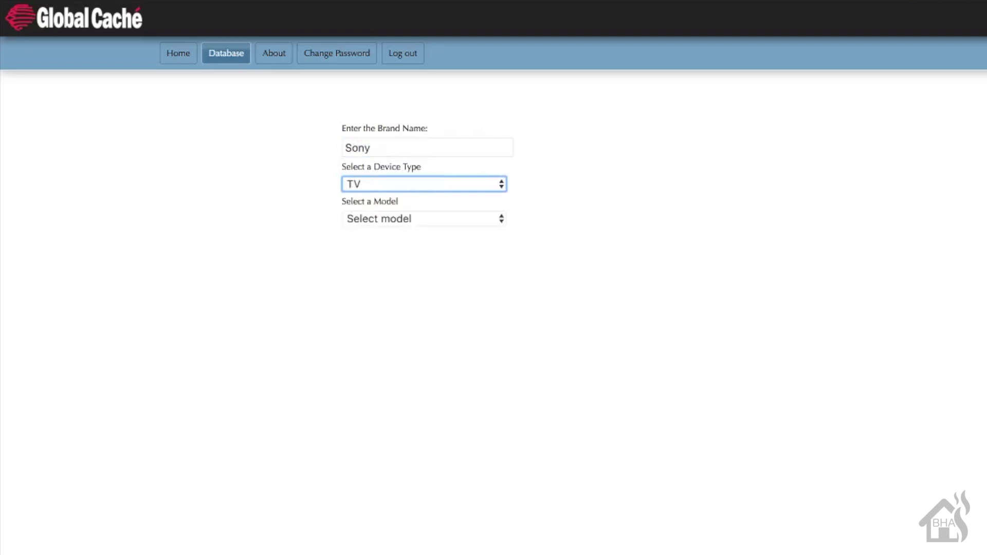
{"action": "key", "text": "Tab"}
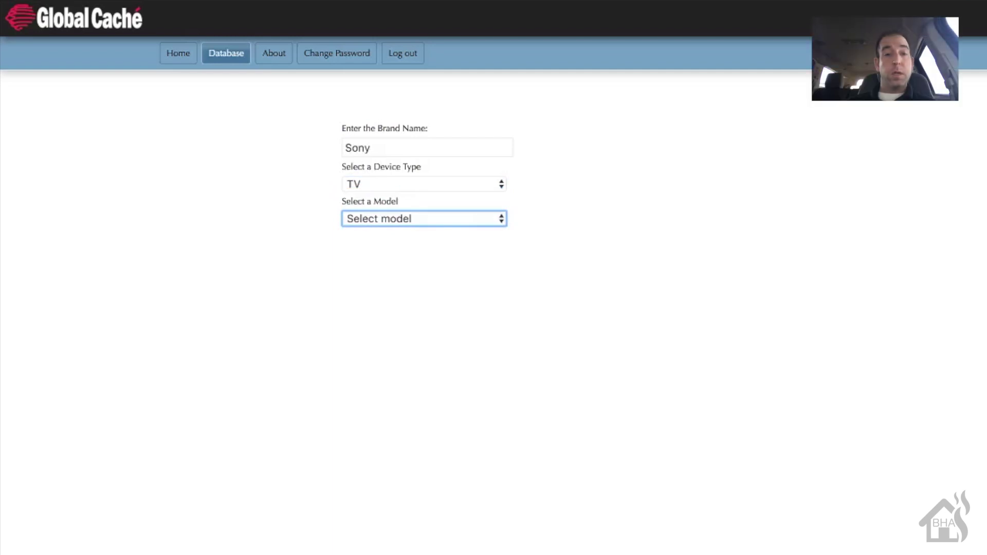
{"action": "key", "text": "a"}
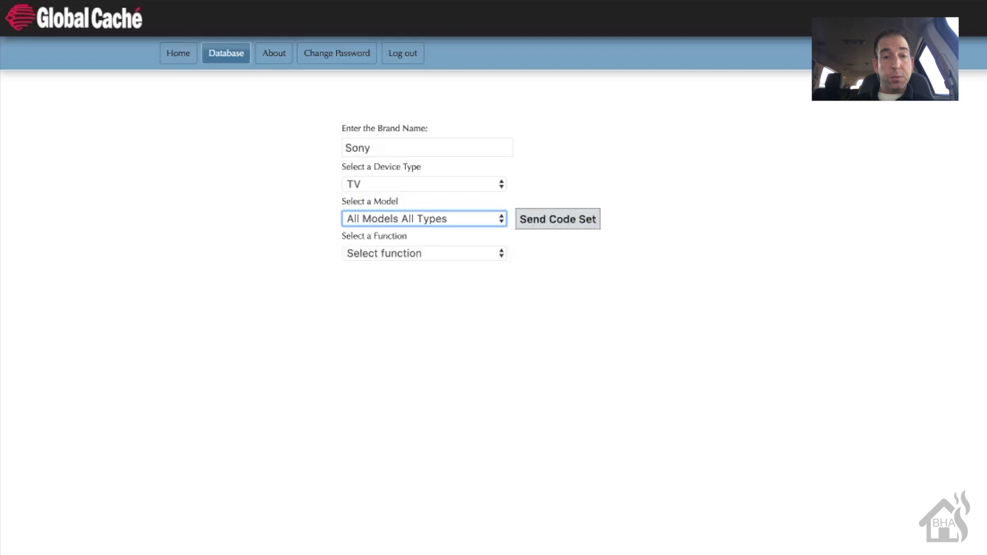
{"action": "left_click", "coordinate": [424, 253]}
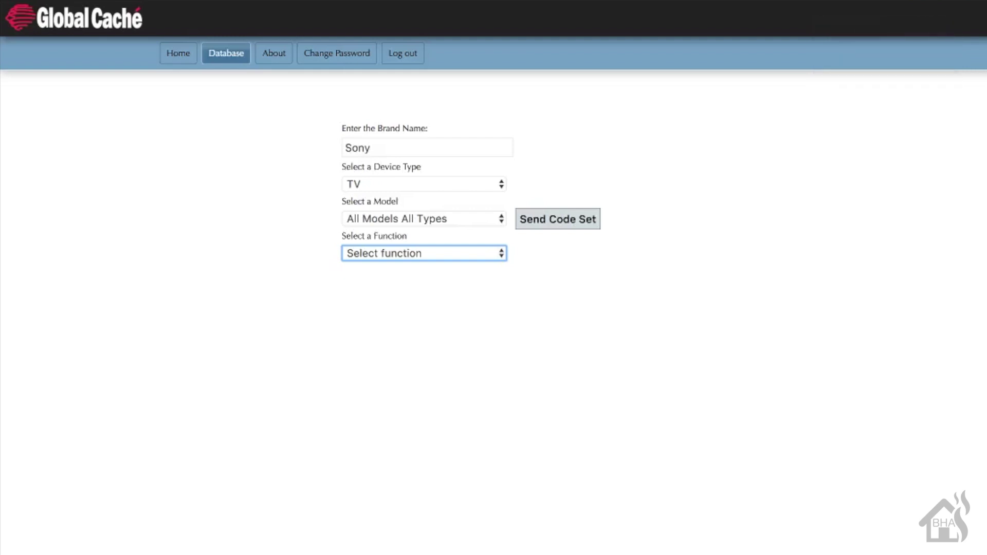
{"action": "left_click", "coordinate": [557, 219]}
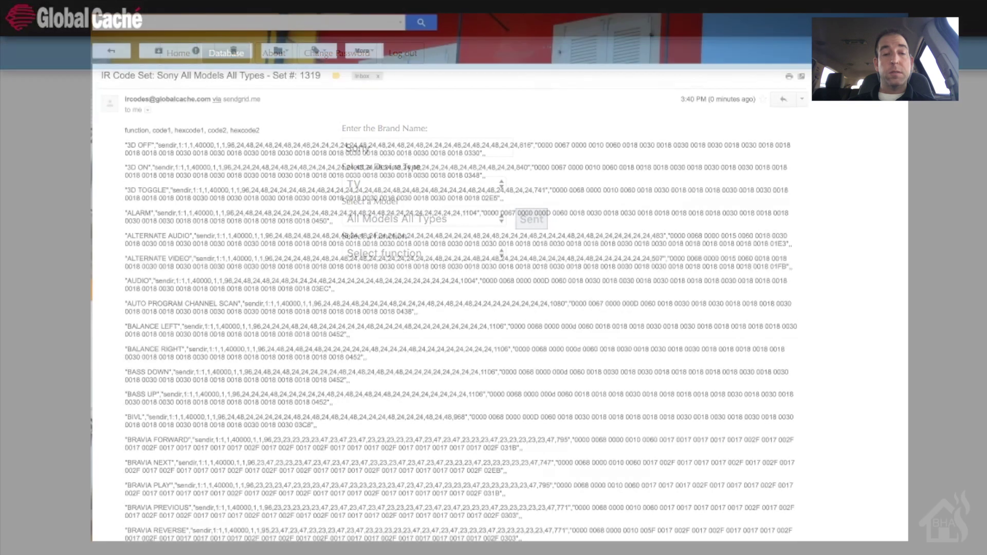
Scroll down through the emailed Sony TV IR command codes in Gmail
{"action": "scroll", "coordinate": [493, 299], "scroll_direction": "down", "scroll_amount": 5}
{"action": "scroll", "coordinate": [494, 298], "scroll_direction": "down", "scroll_amount": 4}
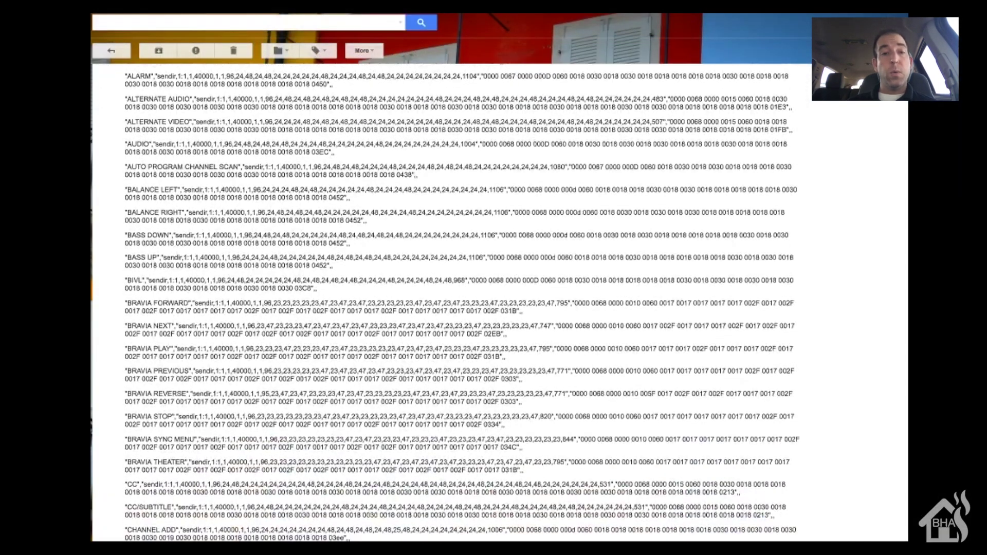
{"action": "scroll", "coordinate": [494, 298], "scroll_direction": "down", "scroll_amount": 6}
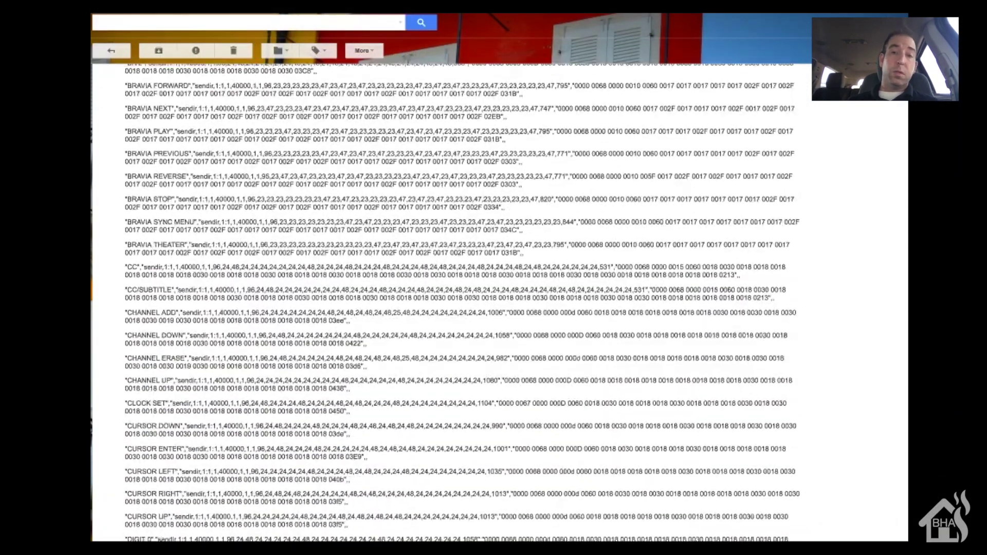
{"action": "scroll", "coordinate": [494, 298], "scroll_direction": "down", "scroll_amount": 5}
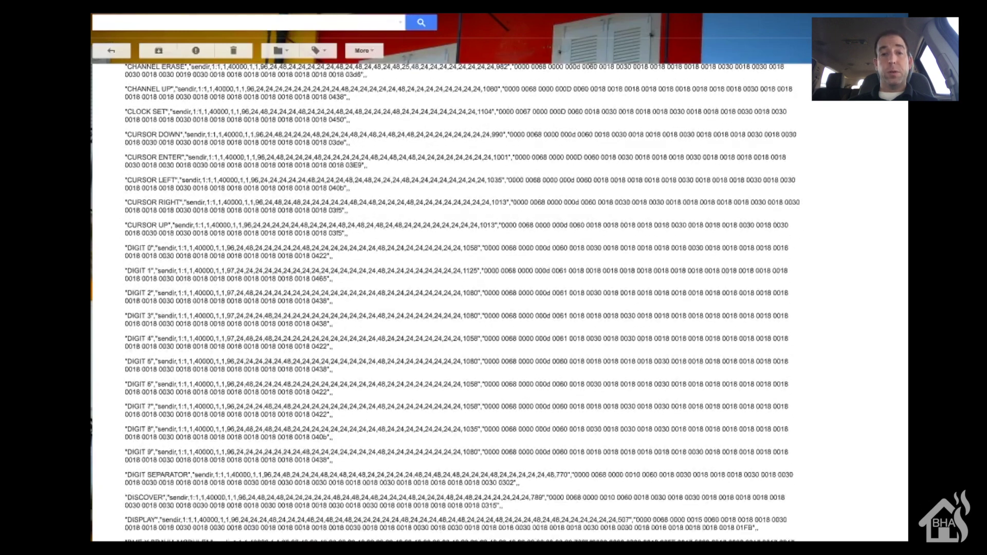
{"action": "scroll", "coordinate": [494, 298], "scroll_direction": "down", "scroll_amount": 5}
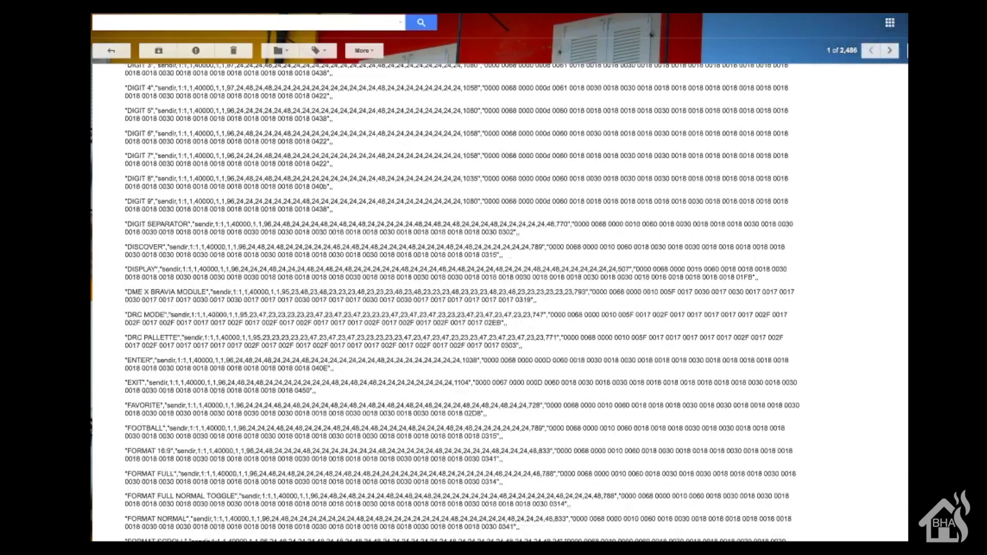
{"action": "scroll", "coordinate": [493, 298], "scroll_direction": "down", "scroll_amount": 15}
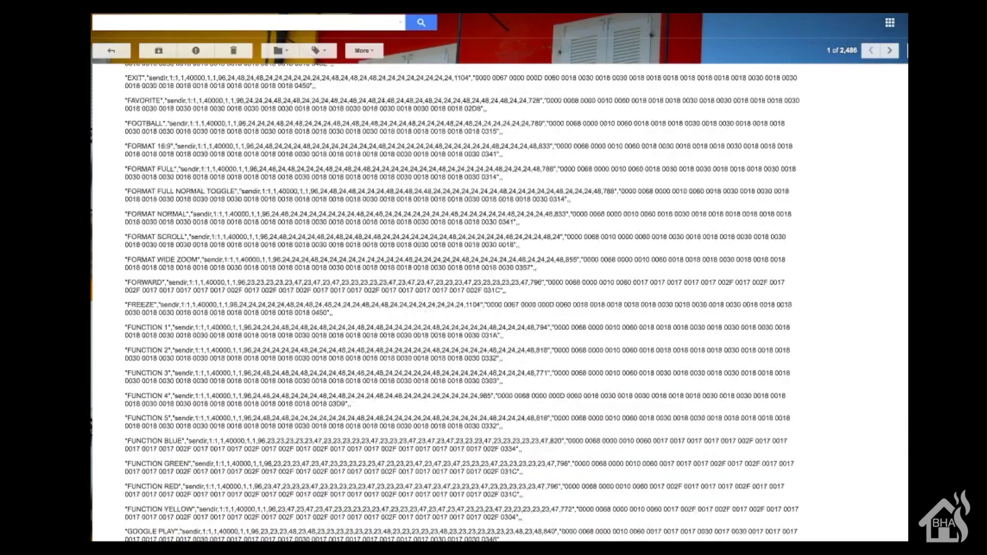
{"action": "scroll", "coordinate": [493, 298], "scroll_direction": "down", "scroll_amount": 2}
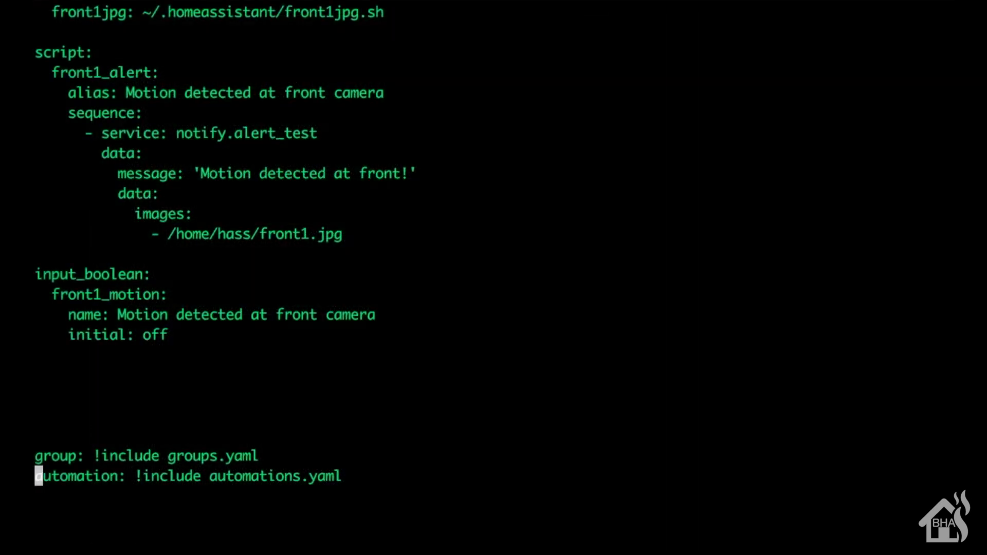
On the blank line, start a remote: section with a '- platform: itach' entry
{"action": "key", "text": "Up"}
{"action": "key", "text": "Up"}
{"action": "key", "text": "Up"}
{"action": "key", "text": "Up"}
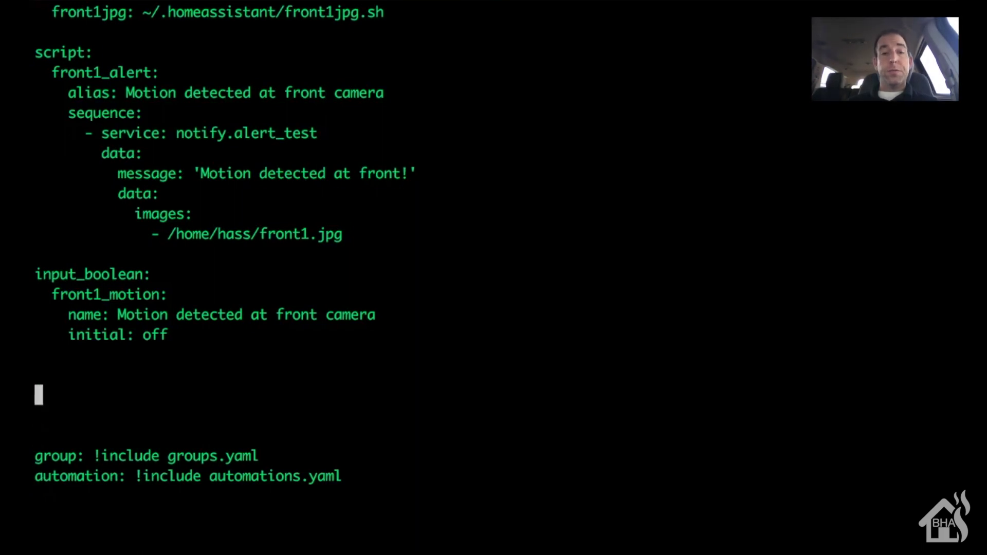
{"action": "key", "text": "i"}
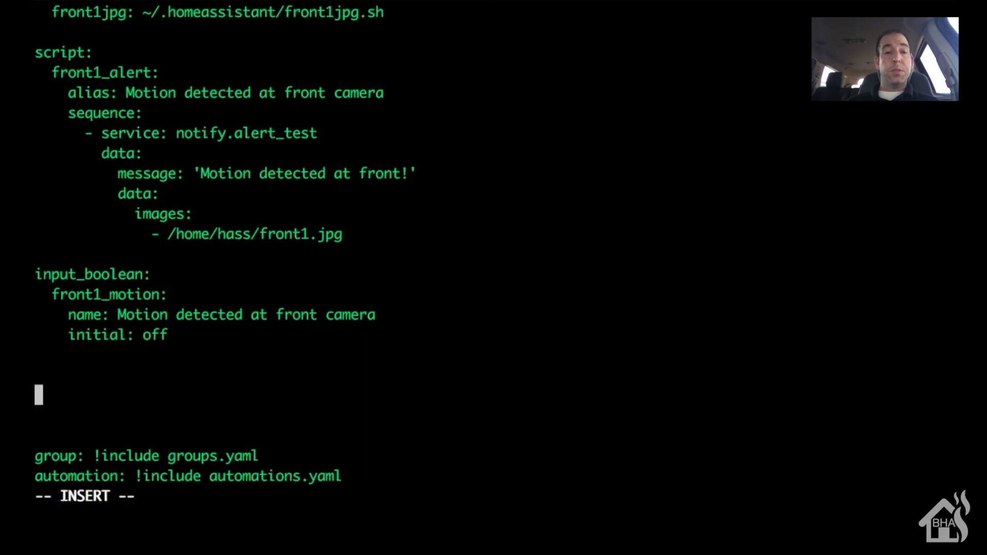
{"action": "type", "text": "re"}
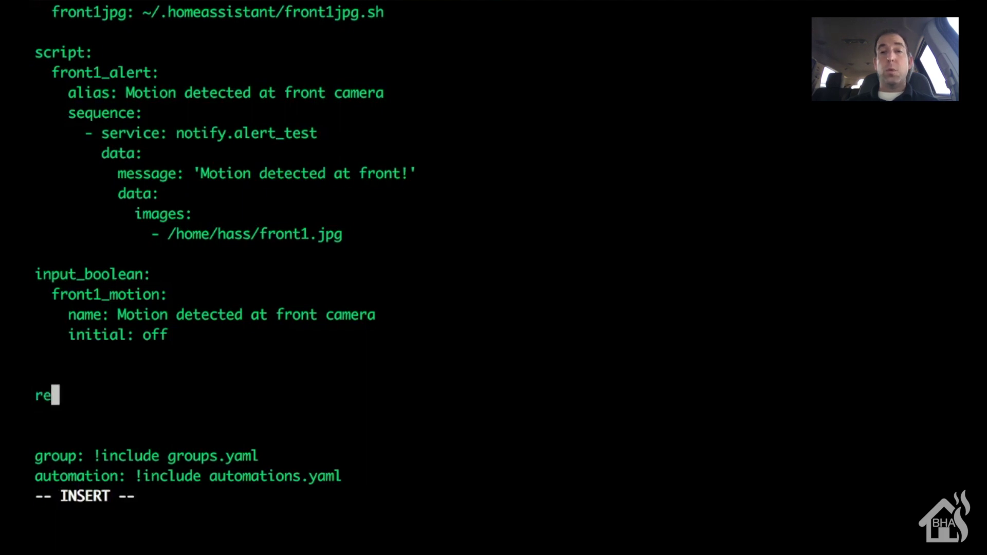
{"action": "type", "text": "mote"}
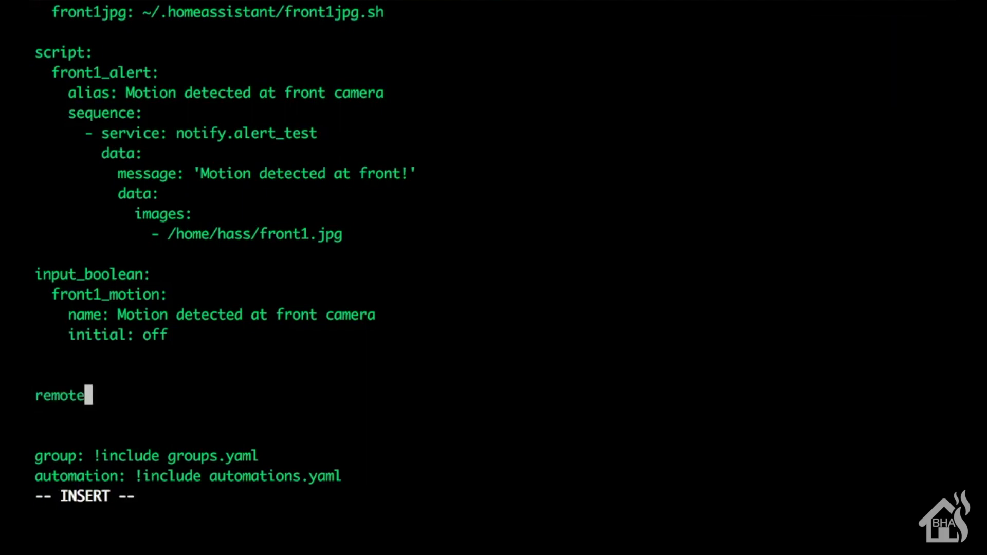
{"action": "type", "text": ":"}
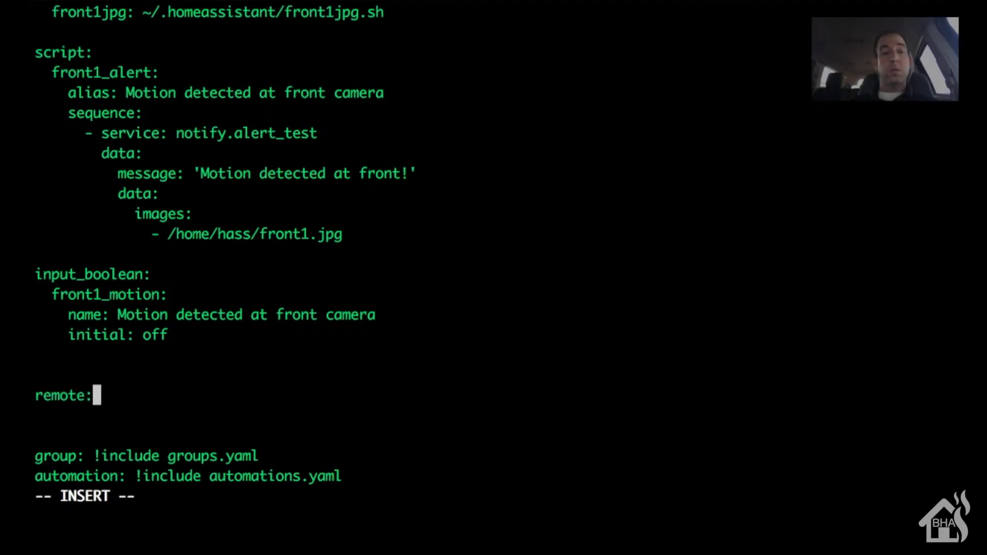
{"action": "key", "text": "Return"}
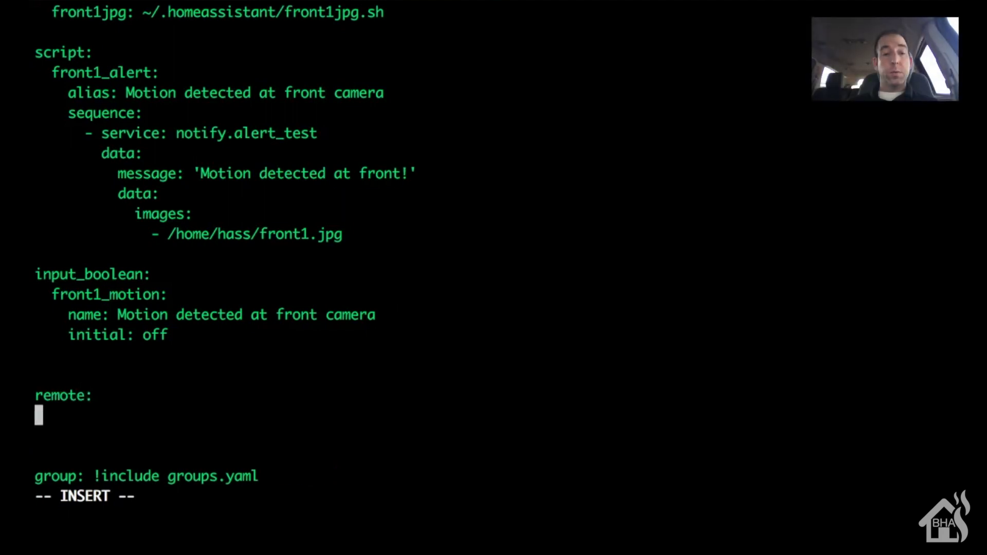
{"action": "type", "text": "- "}
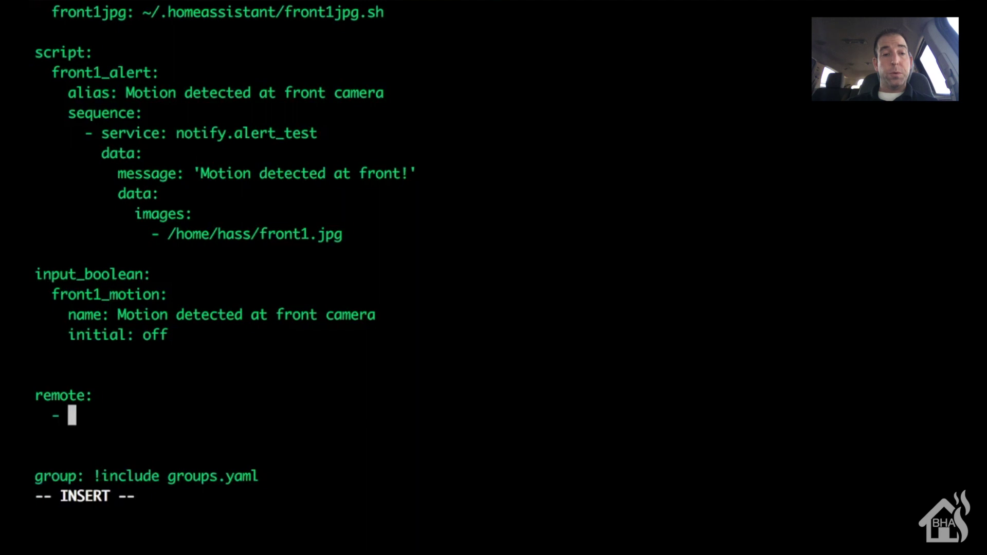
{"action": "type", "text": "platform"}
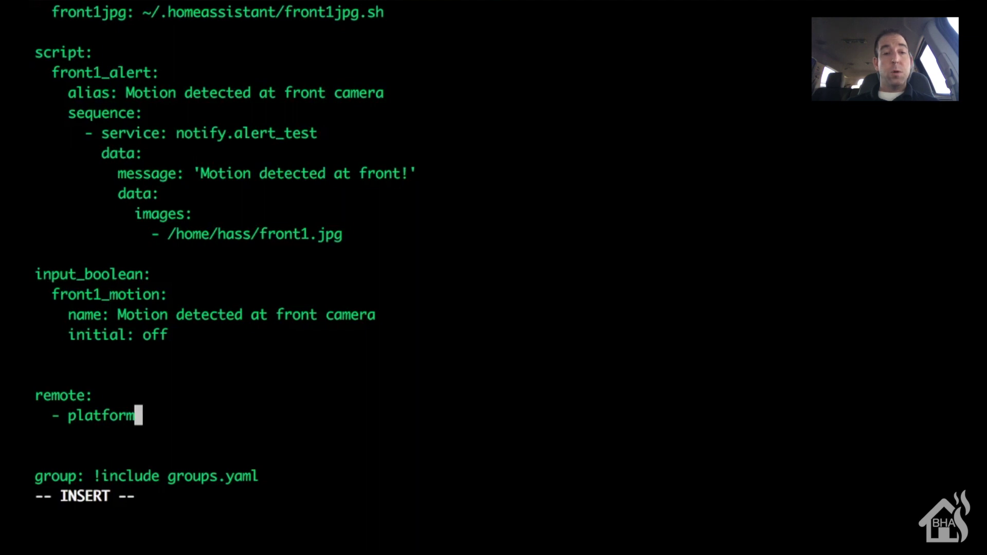
{"action": "type", "text": ": i"}
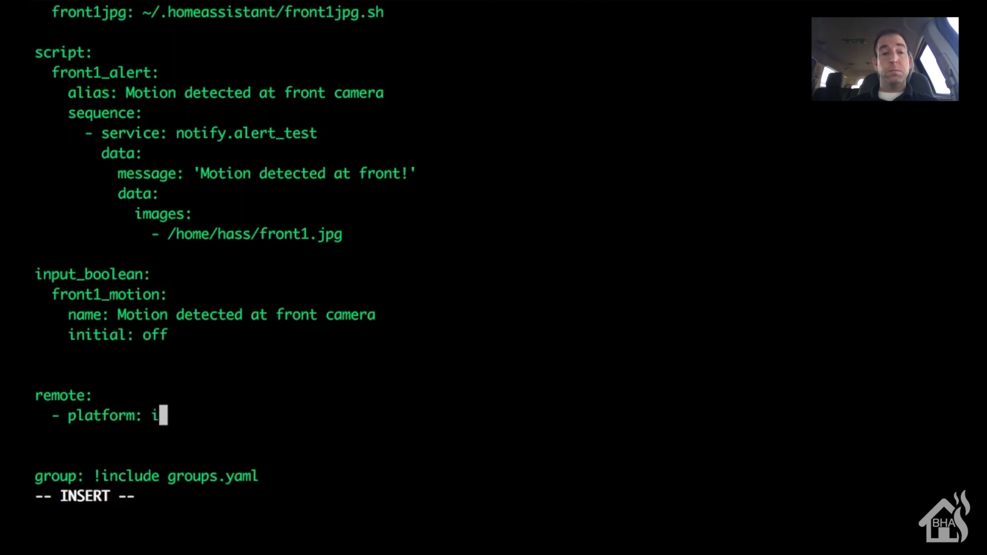
{"action": "type", "text": "tach"}
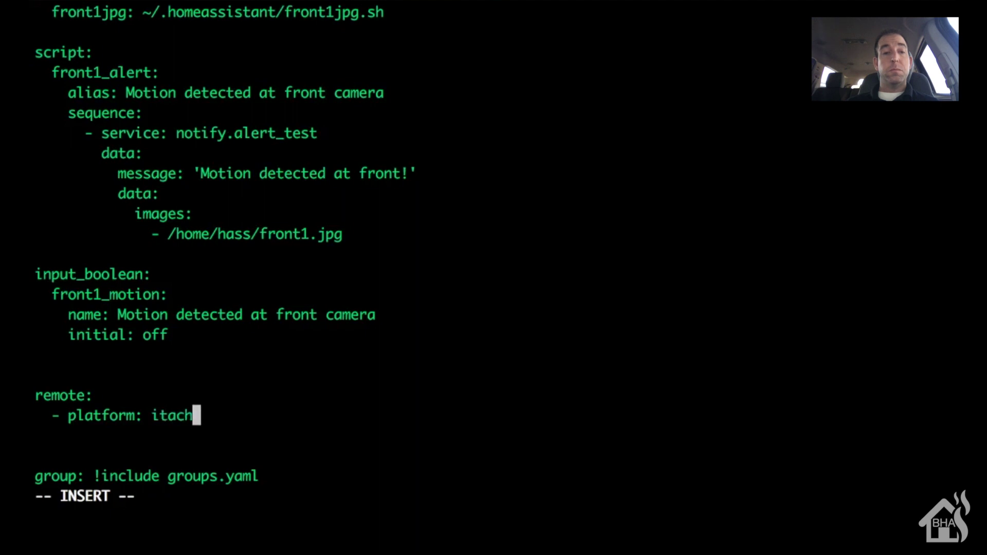
Name the remote Livingroom, set host 10.10.10.15, and add a devices: key
{"action": "key", "text": "Return"}
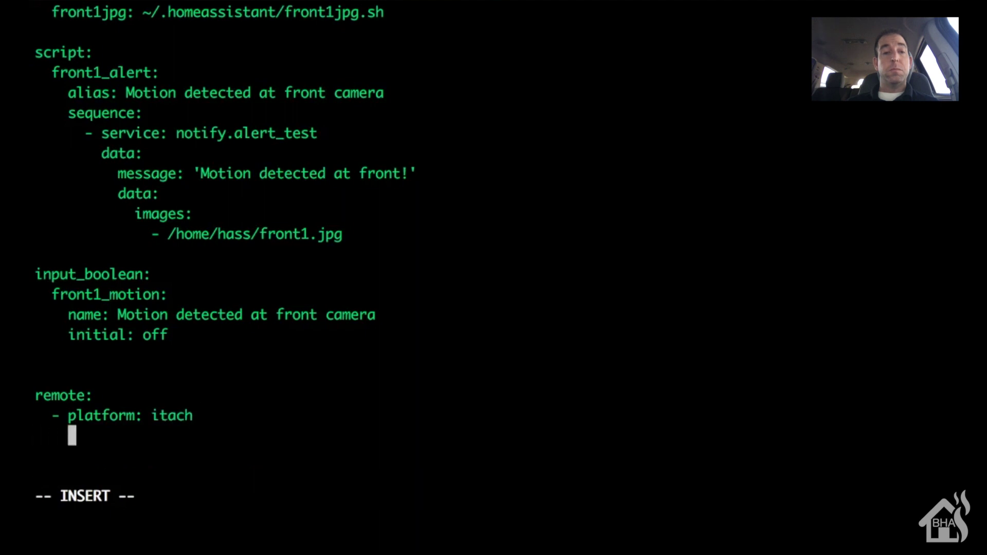
{"action": "type", "text": "name:"}
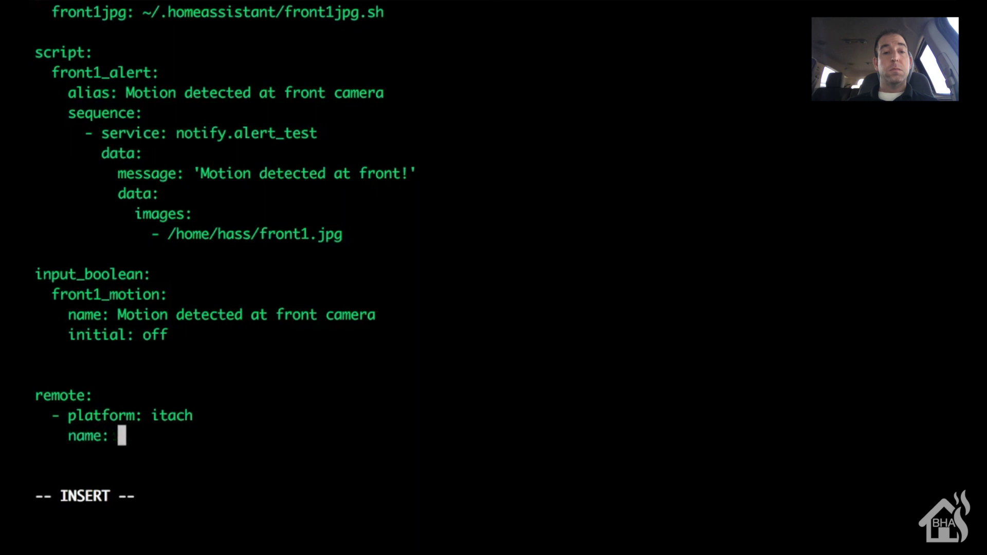
{"action": "type", "text": "Lic"}
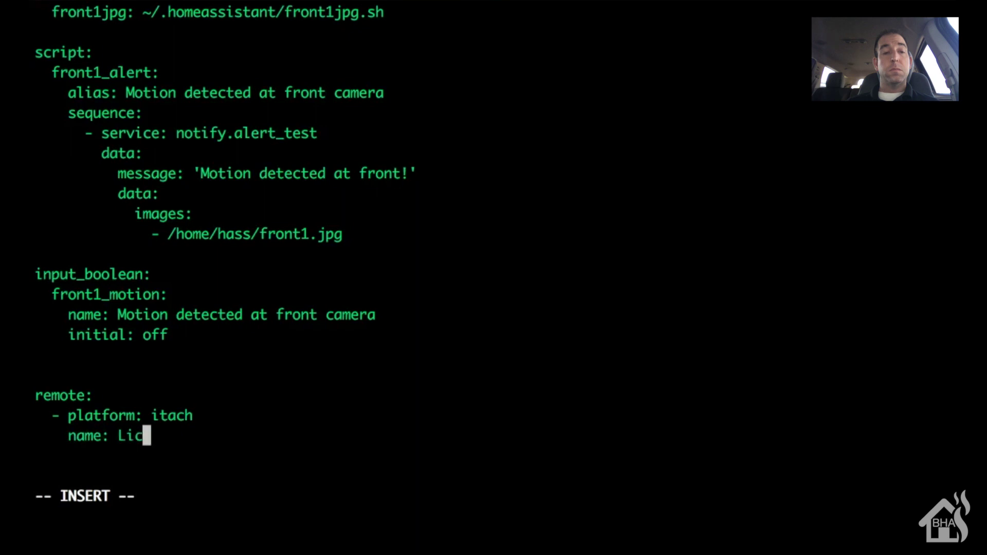
{"action": "key", "text": "BackSpace"}
{"action": "type", "text": "ving"}
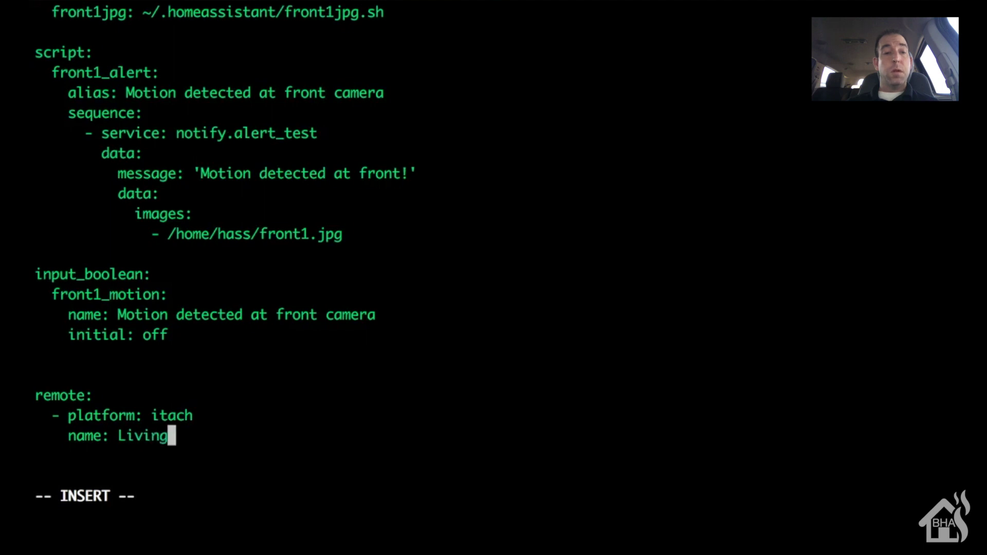
{"action": "type", "text": "room"}
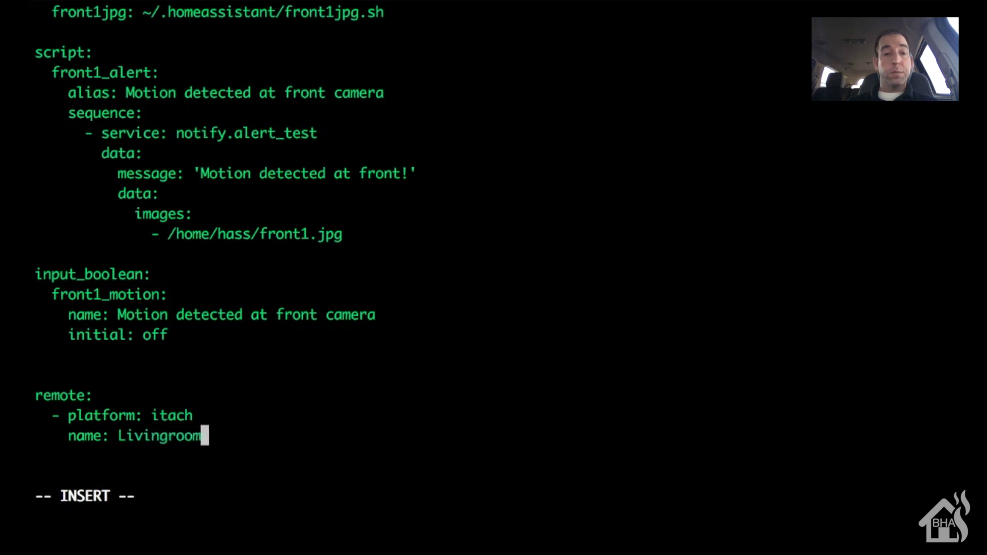
{"action": "key", "text": "Return"}
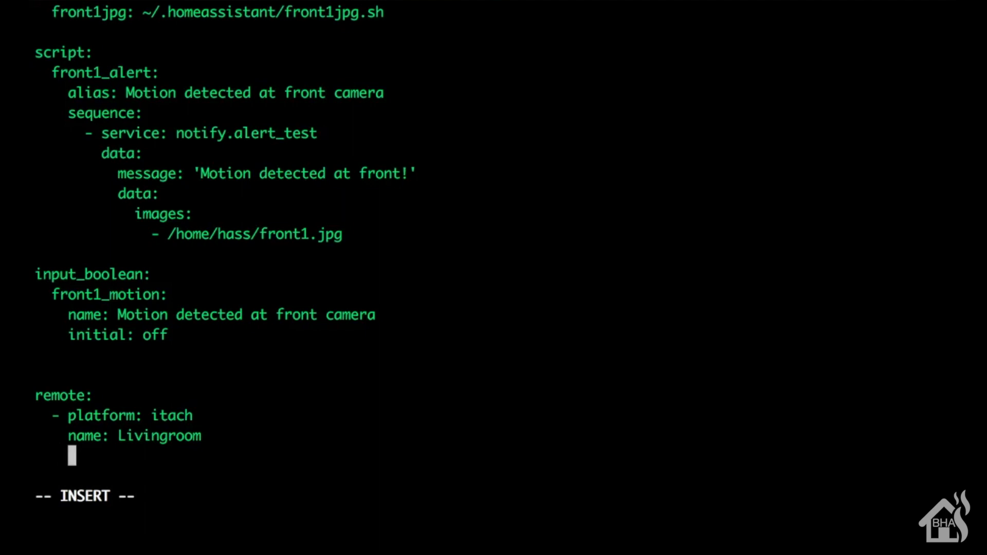
{"action": "type", "text": "host: "}
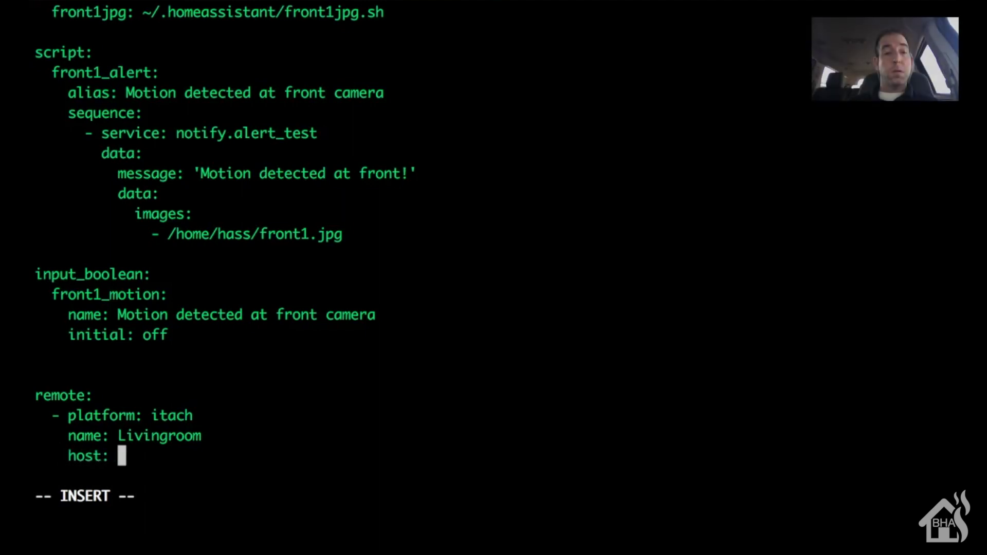
{"action": "type", "text": "10.10.10"}
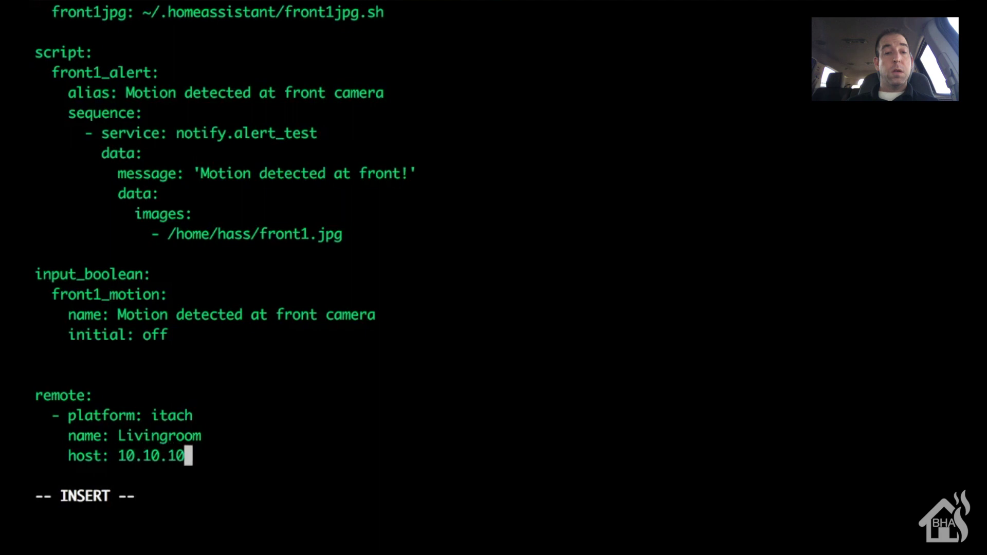
{"action": "type", "text": ".15"}
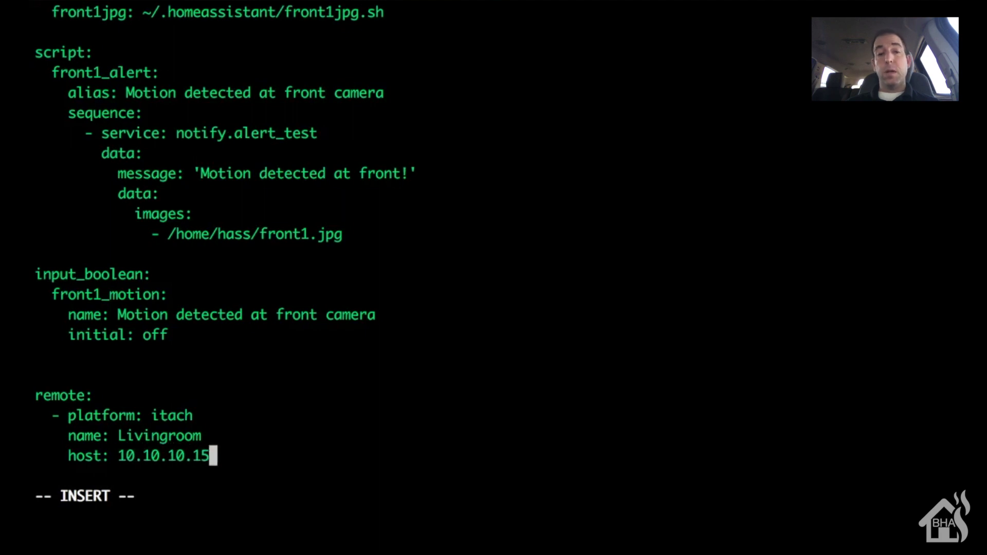
{"action": "key", "text": "Return"}
{"action": "type", "text": "dev"}
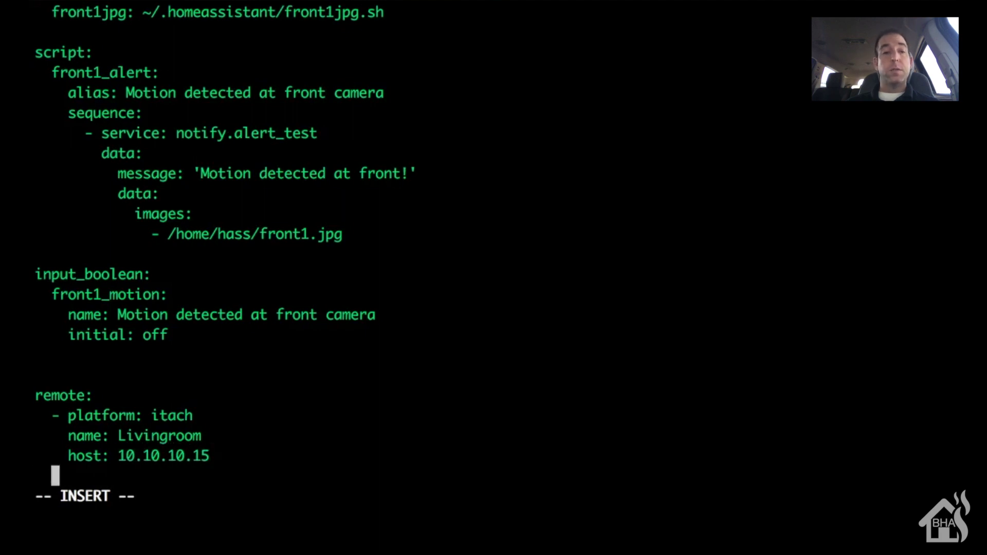
{"action": "type", "text": "ices"}
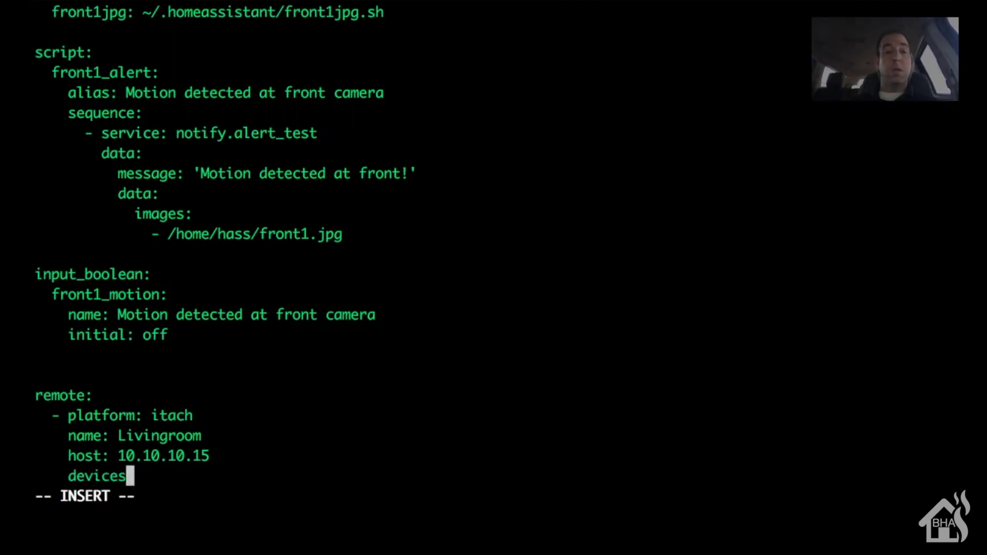
{"action": "type", "text": ":"}
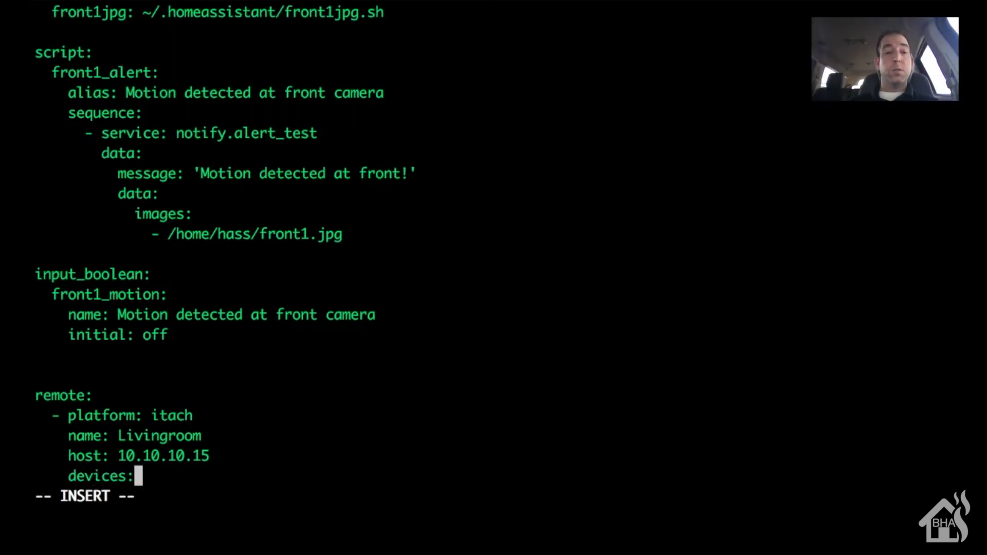
{"action": "key", "text": "Return"}
{"action": "key", "text": "Return"}
{"action": "key", "text": "Return"}
{"action": "key", "text": "Return"}
{"action": "key", "text": "Return"}
Add a device '- name: TV' with connaddr: 3 under devices:
{"action": "key", "text": "Up"}
{"action": "key", "text": "Up"}
{"action": "key", "text": "Up"}
{"action": "key", "text": "Up"}
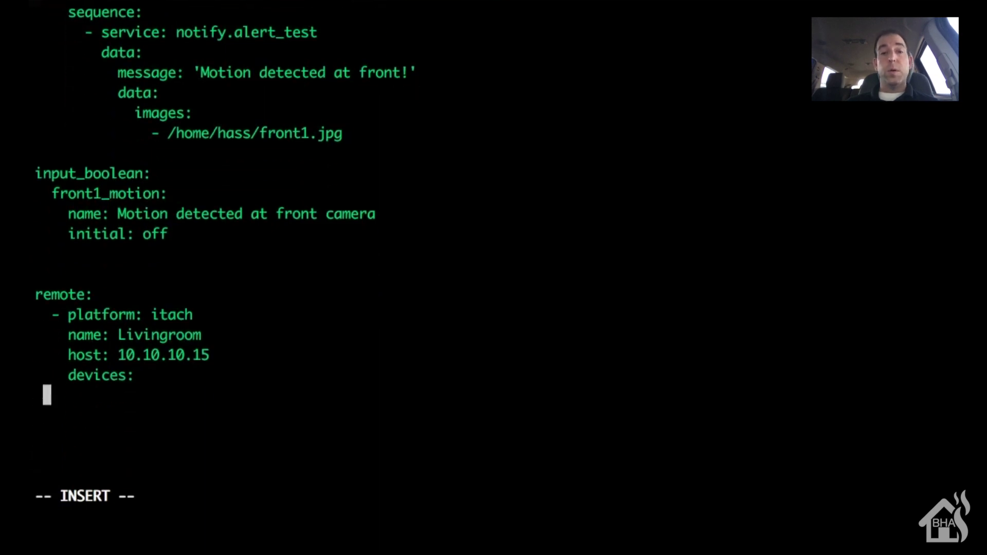
{"action": "type", "text": "- nam"}
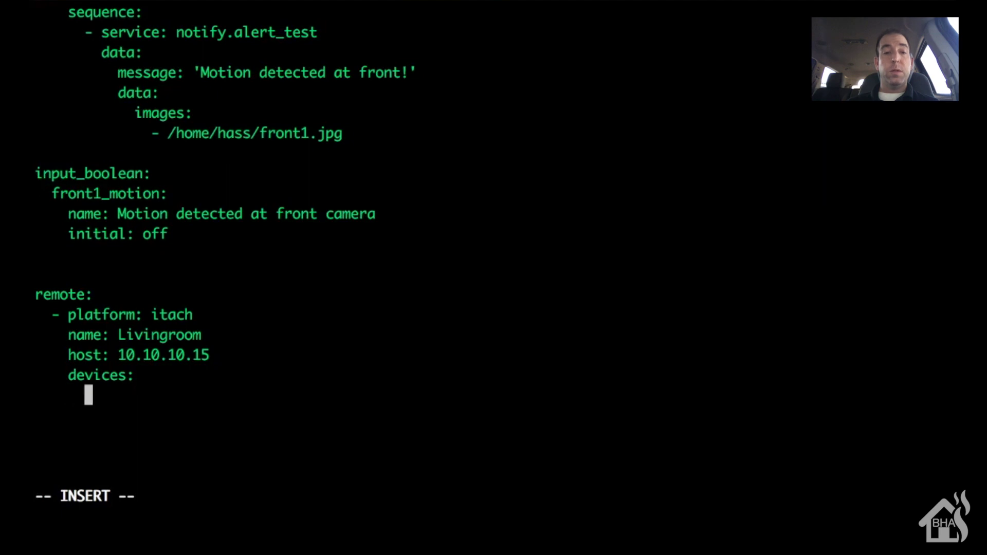
{"action": "type", "text": "e"}
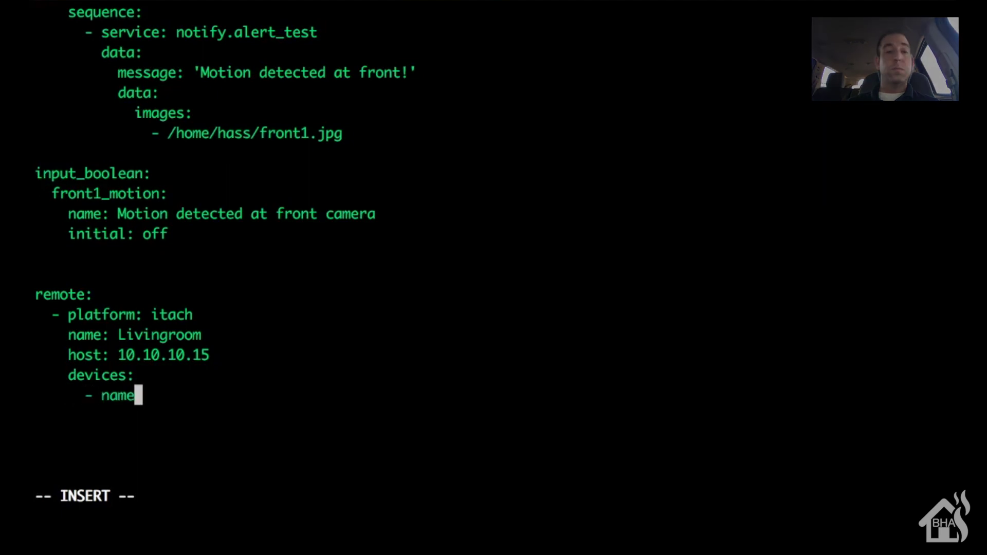
{"action": "type", "text": ": TV"}
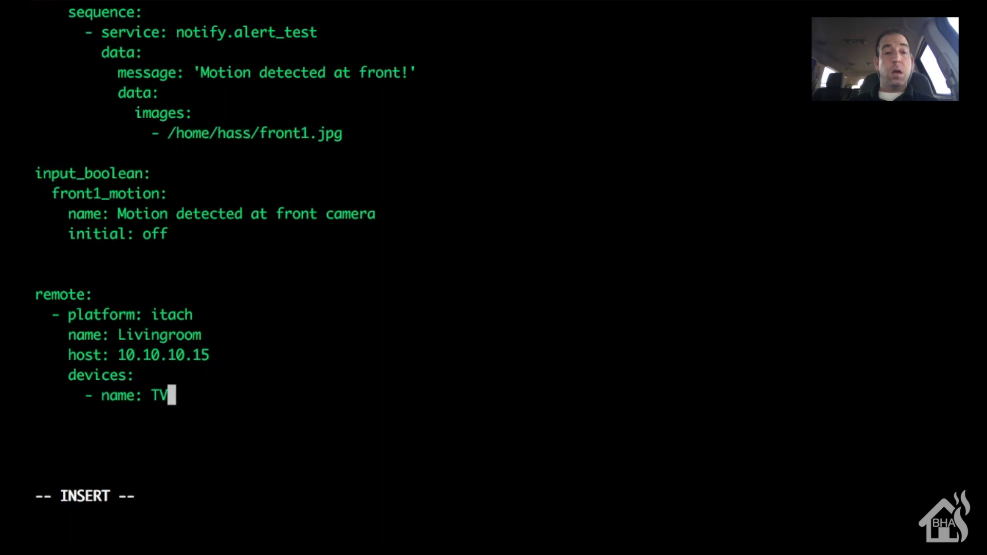
{"action": "key", "text": "Return"}
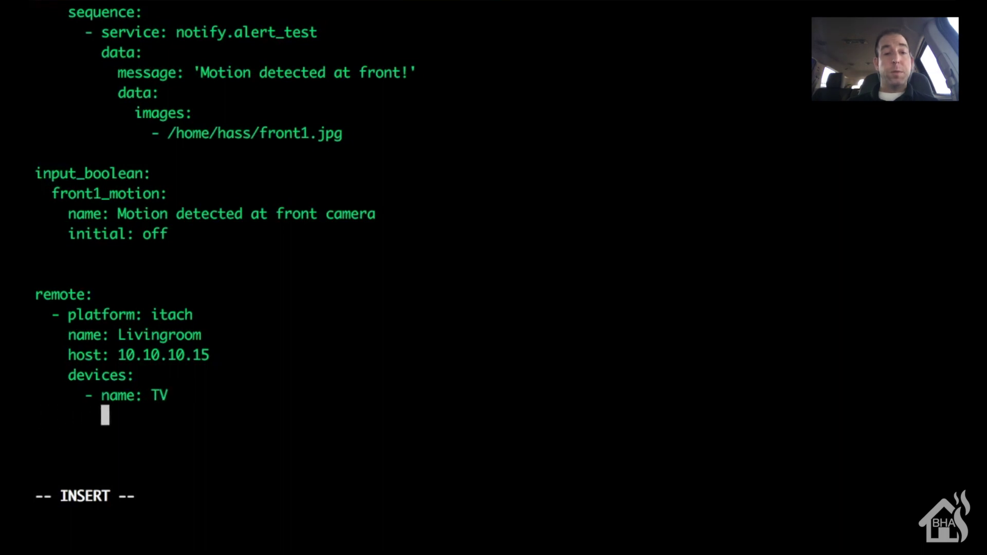
{"action": "type", "text": "co"}
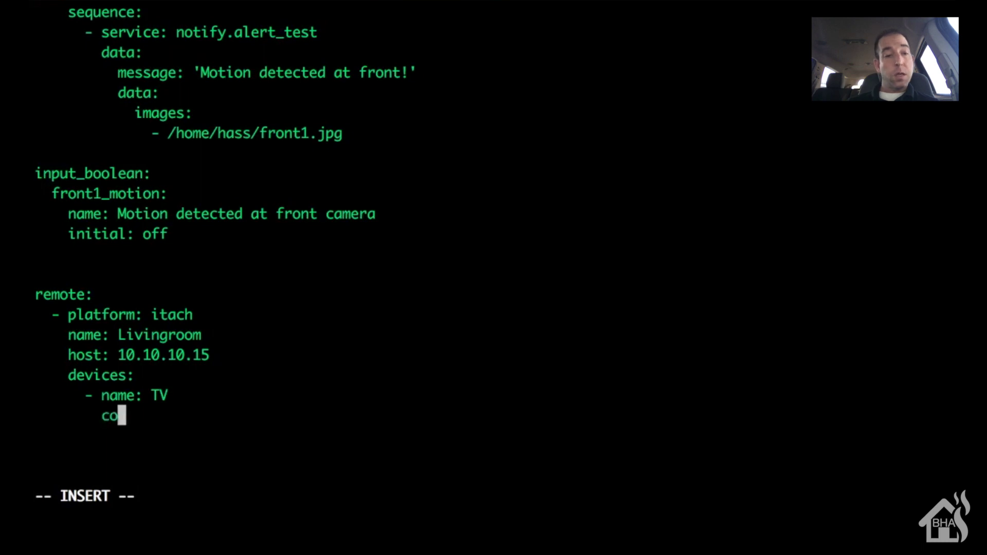
{"action": "type", "text": "nnaddr"}
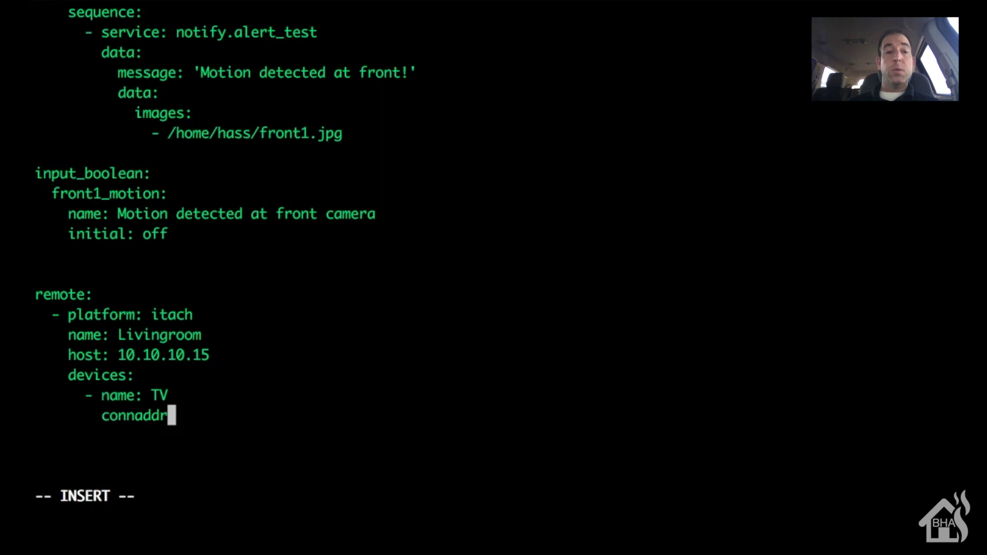
{"action": "type", "text": ": "}
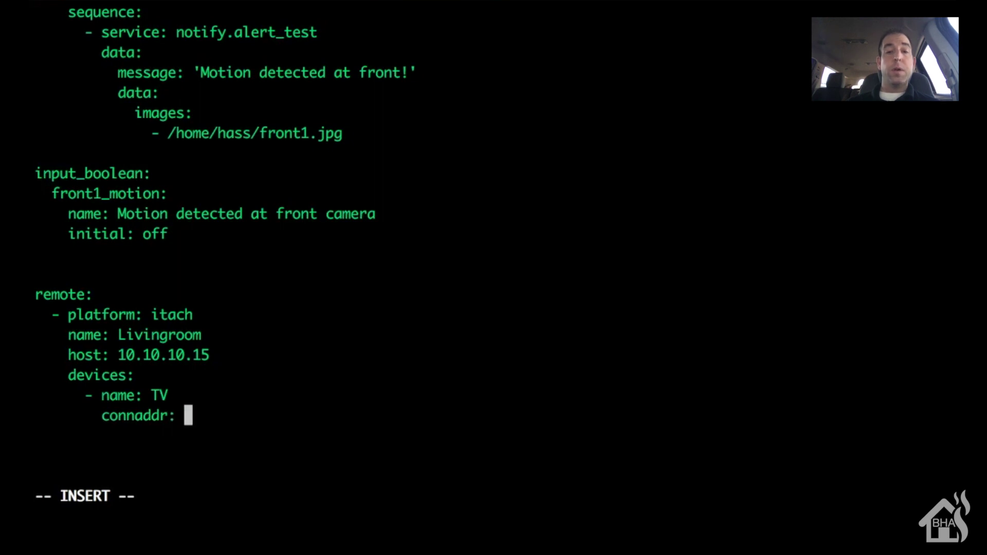
{"action": "type", "text": "3"}
Add a commands: block with a '- name: ON' command under the TV device
{"action": "key", "text": "Return"}
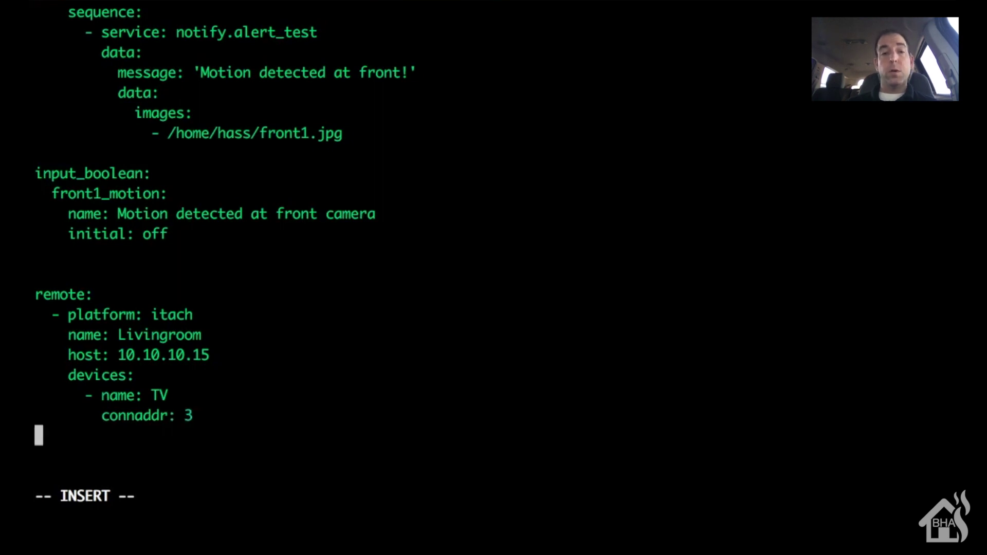
{"action": "type", "text": "commands"}
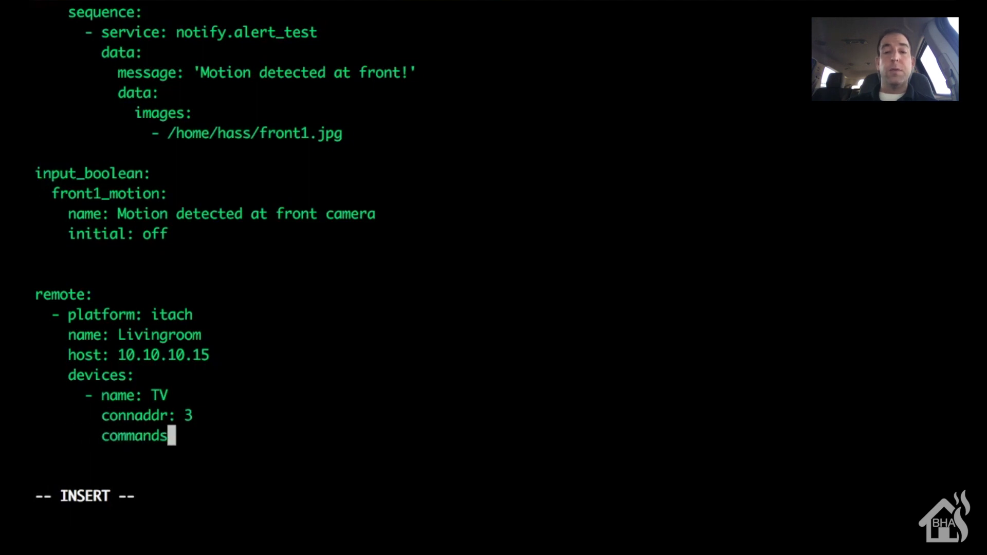
{"action": "type", "text": ":"}
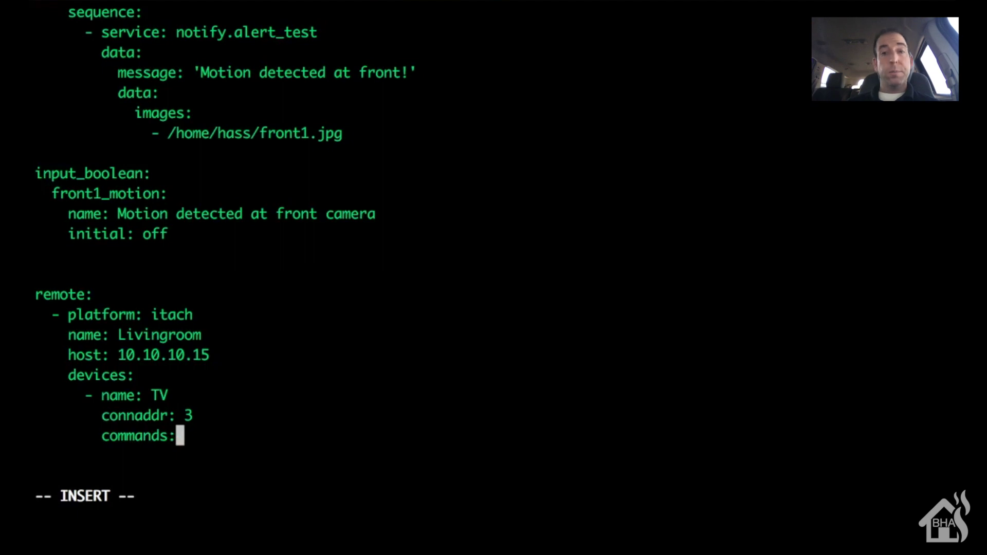
{"action": "key", "text": "Return"}
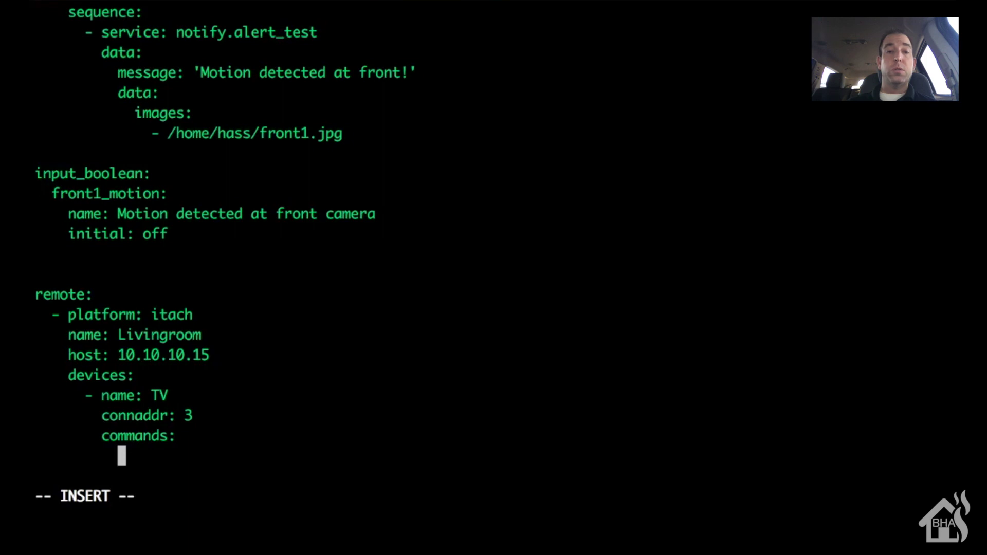
{"action": "type", "text": "- name: "}
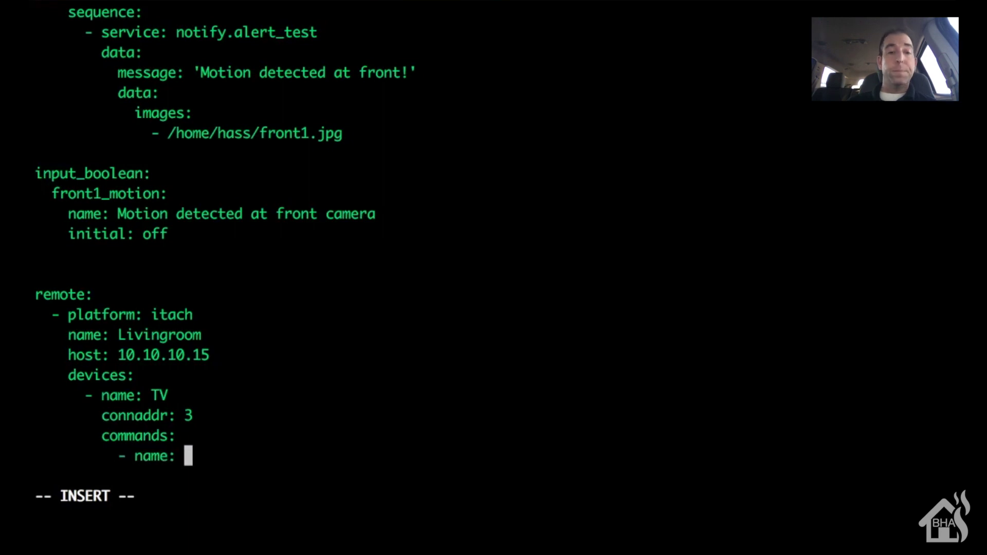
{"action": "type", "text": "ON"}
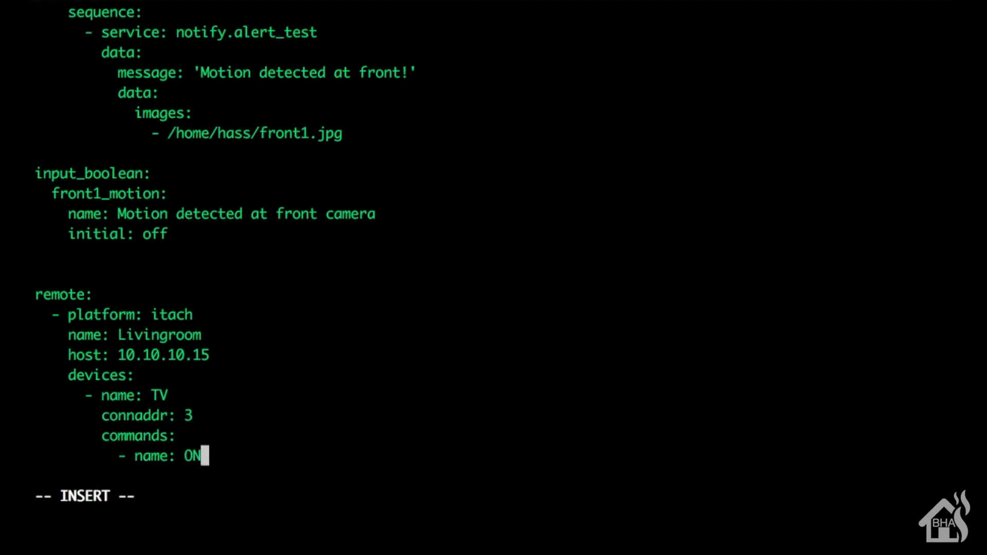
{"action": "key", "text": "Return"}
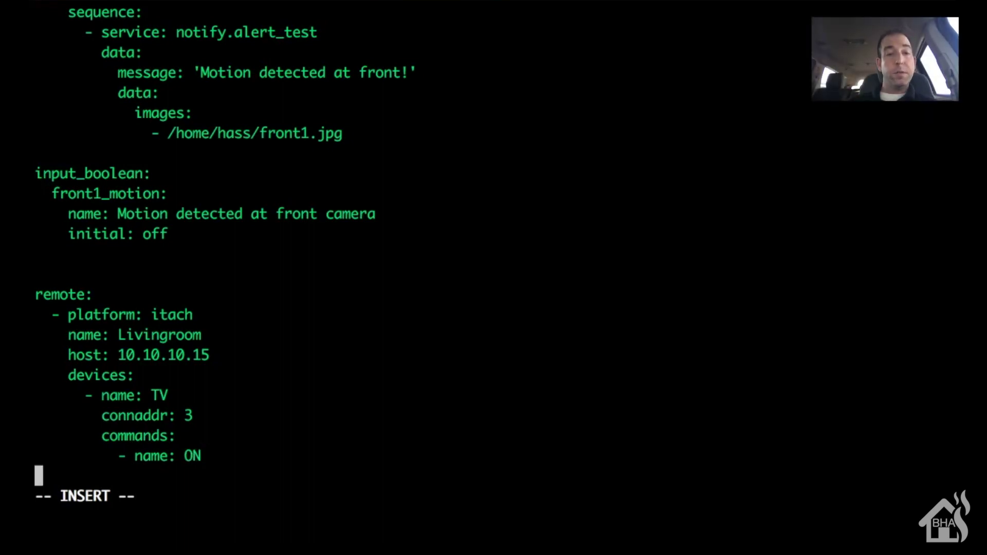
Give the ON command a data: value holding the pasted quoted IR hex code
{"action": "key", "text": "Down"}
{"action": "key", "text": "Down"}
{"action": "key", "text": "Down"}
{"action": "key", "text": "Down"}
{"action": "key", "text": "Down"}
{"action": "key", "text": "Down"}
{"action": "key", "text": "Down"}
{"action": "key", "text": "Down"}
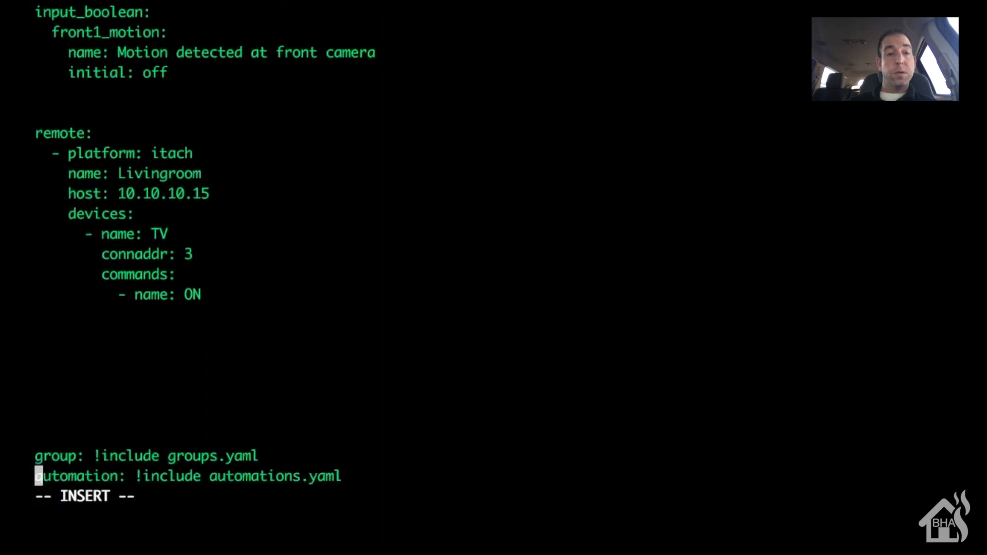
{"action": "key", "text": "Up"}
{"action": "key", "text": "Up"}
{"action": "key", "text": "Up"}
{"action": "key", "text": "Up"}
{"action": "key", "text": "Up"}
{"action": "key", "text": "Up"}
{"action": "key", "text": "Up"}
{"action": "key", "text": "Up"}
{"action": "key", "text": "Up"}
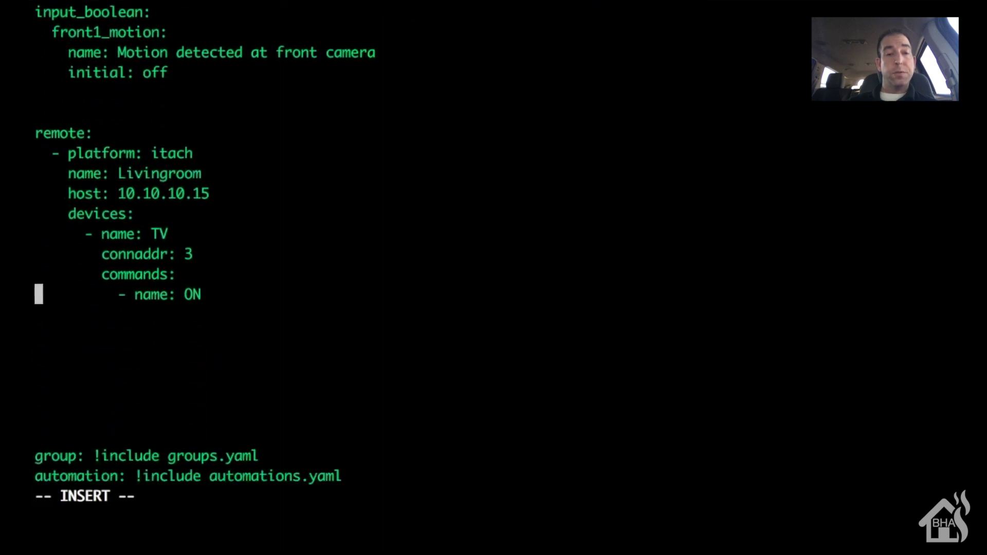
{"action": "key", "text": "Down"}
{"action": "type", "text": "data"}
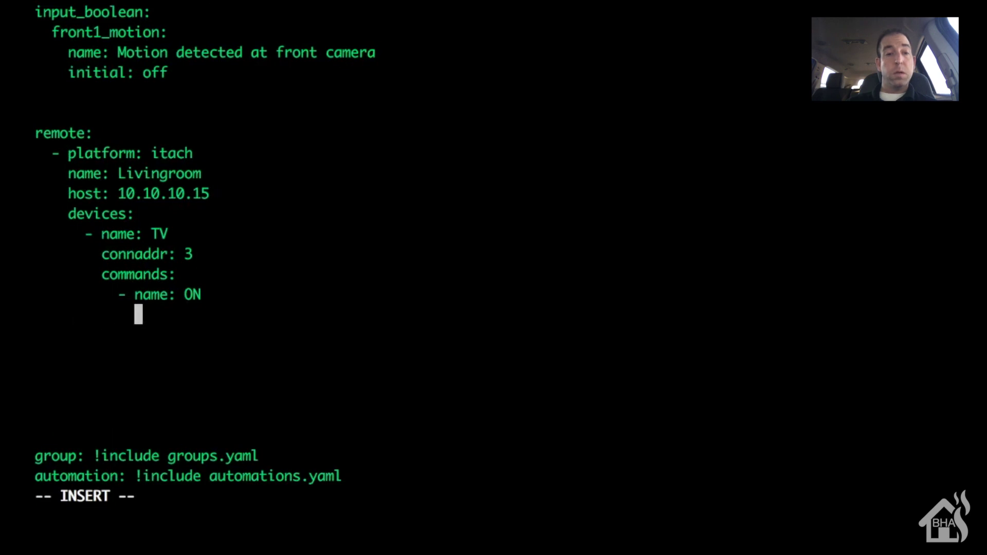
{"action": "type", "text": ":"}
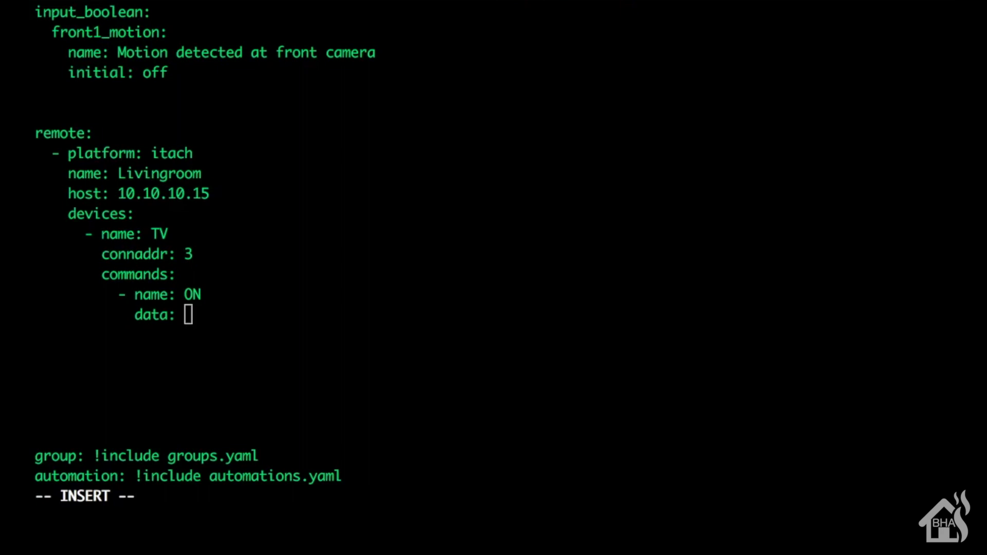
{"action": "key", "text": "BackSpace"}
{"action": "key", "text": "super+v"}
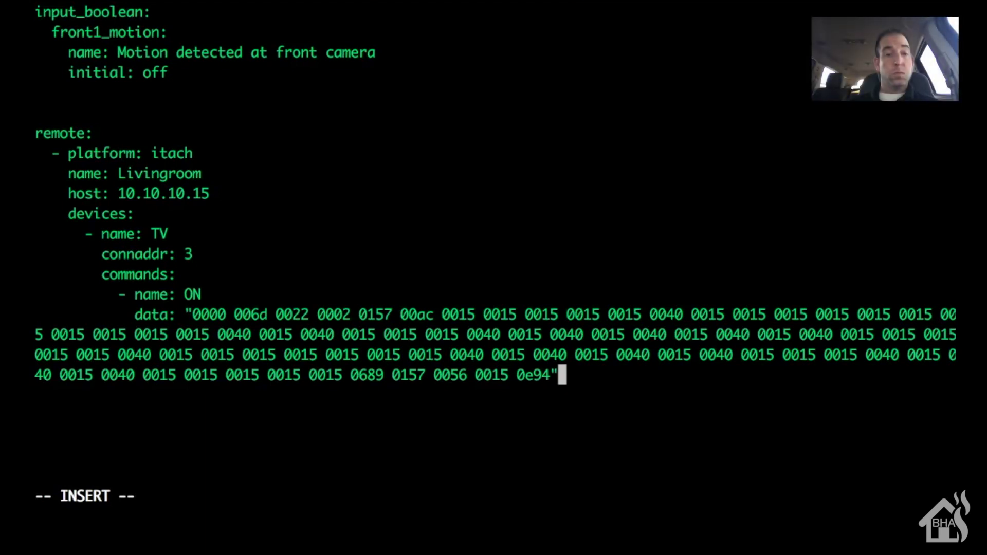
Add '- name: OFF' below ON with its pasted quoted IR code as data
{"action": "key", "text": "Return"}
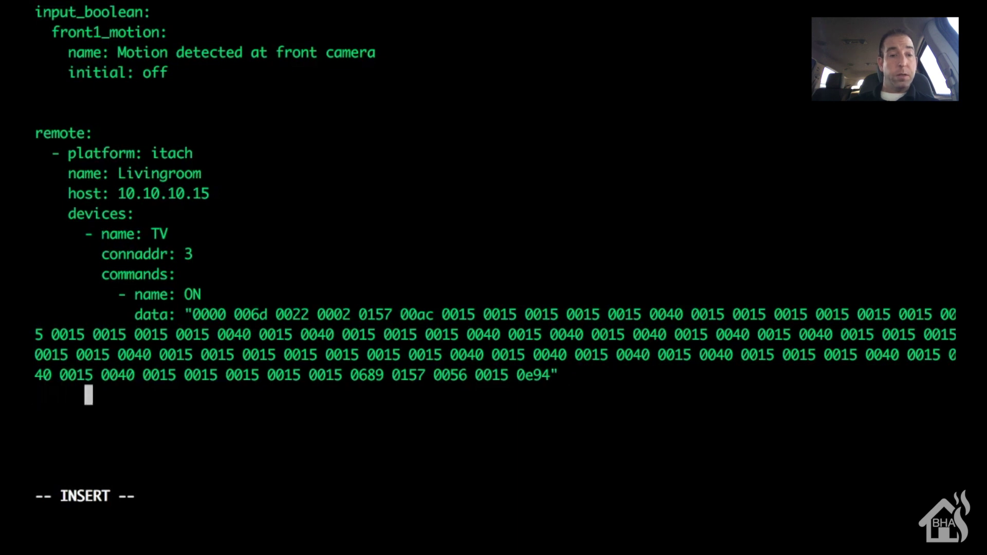
{"action": "type", "text": "- "}
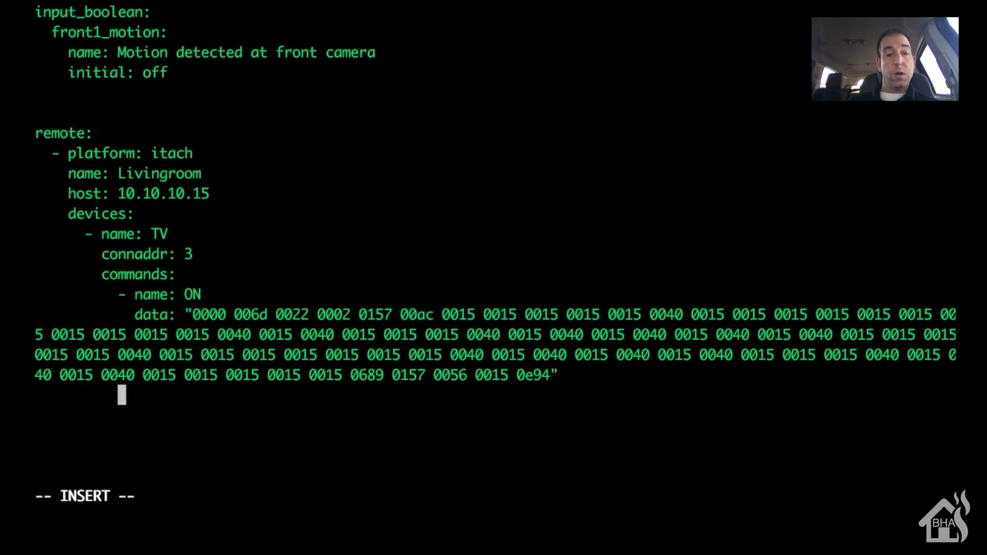
{"action": "type", "text": "name"}
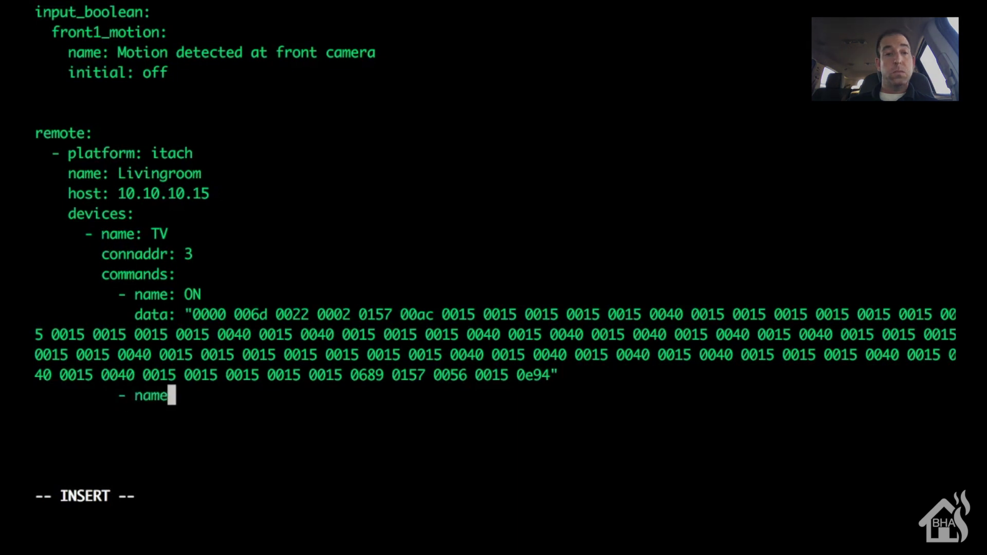
{"action": "type", "text": ": OFF"}
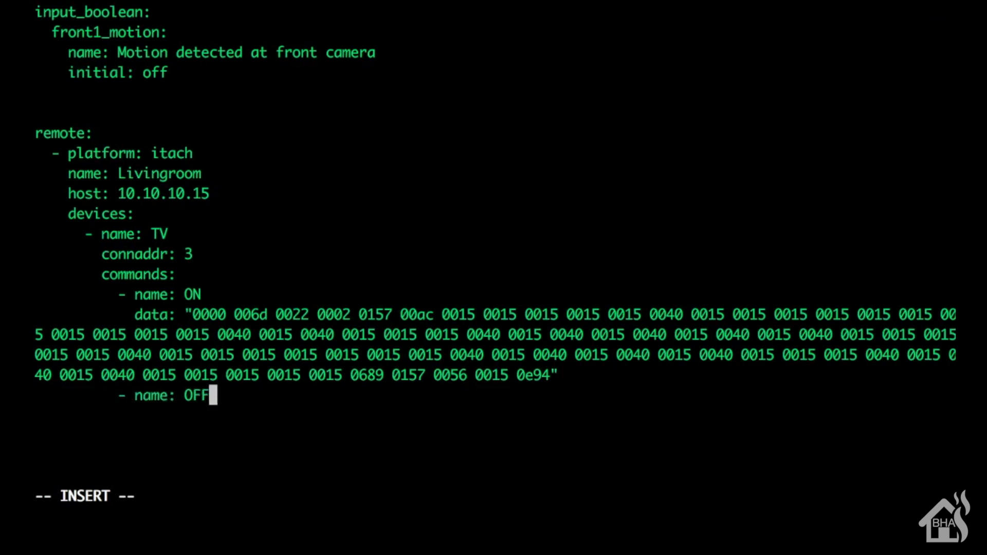
{"action": "key", "text": "Return"}
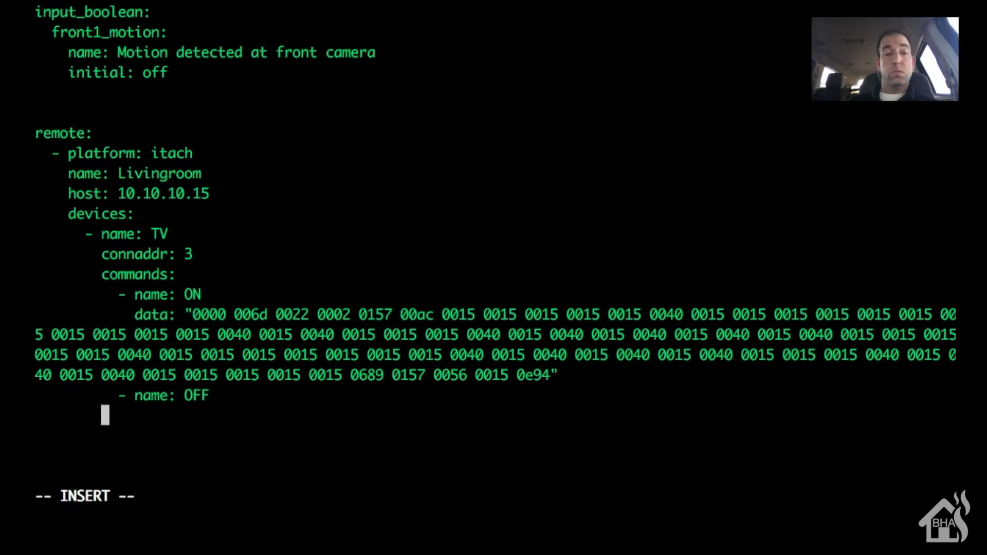
{"action": "type", "text": "data:"}
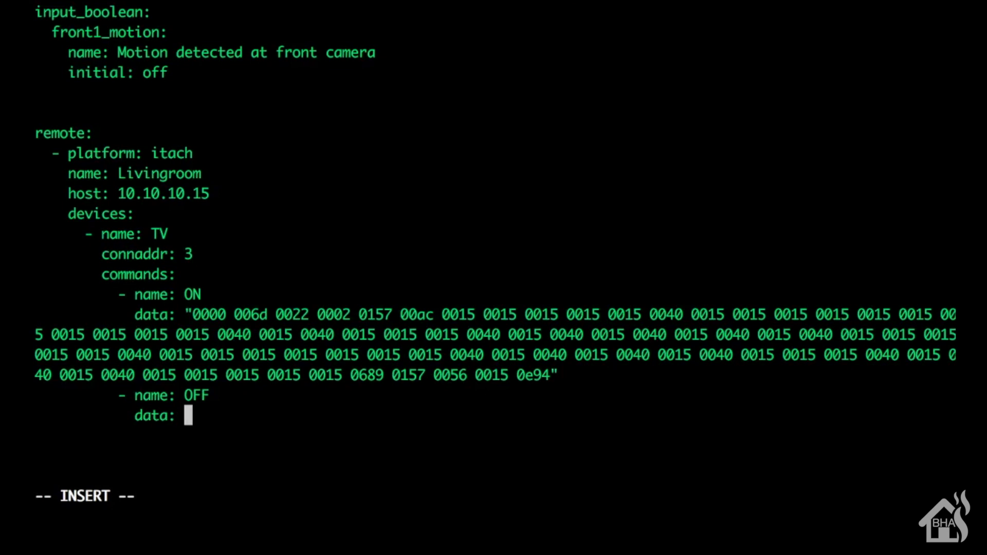
{"action": "key", "text": "super+v"}
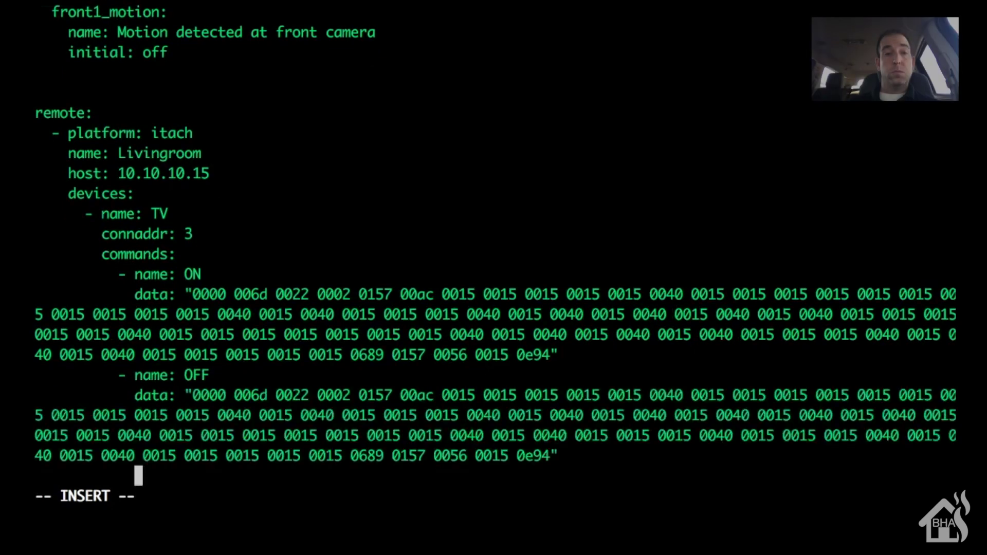
Move up to the end of the script section and insert an indented blank line above input_boolean
{"action": "key", "text": "Return"}
{"action": "key", "text": "Return"}
{"action": "key", "text": "Return"}
{"action": "key", "text": "Return"}
{"action": "key", "text": "Return"}
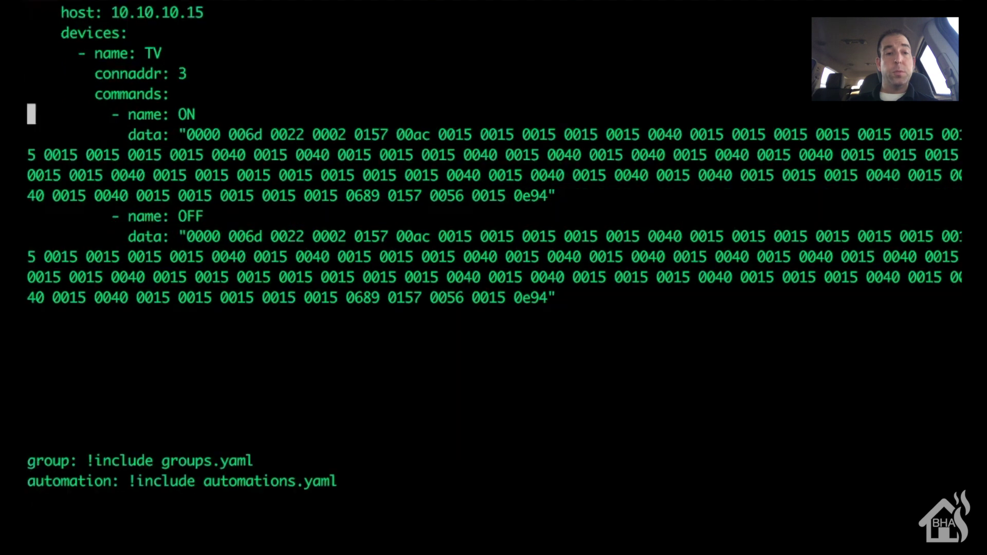
{"action": "key", "text": "Up"}
{"action": "key", "text": "Up"}
{"action": "key", "text": "Up"}
{"action": "key", "text": "Up"}
{"action": "key", "text": "Up"}
{"action": "key", "text": "Up"}
{"action": "key", "text": "Up"}
{"action": "key", "text": "Up"}
{"action": "key", "text": "Up"}
{"action": "key", "text": "Up"}
{"action": "key", "text": "Up"}
{"action": "key", "text": "Up"}
{"action": "key", "text": "Up"}
{"action": "key", "text": "Up"}
{"action": "key", "text": "Up"}
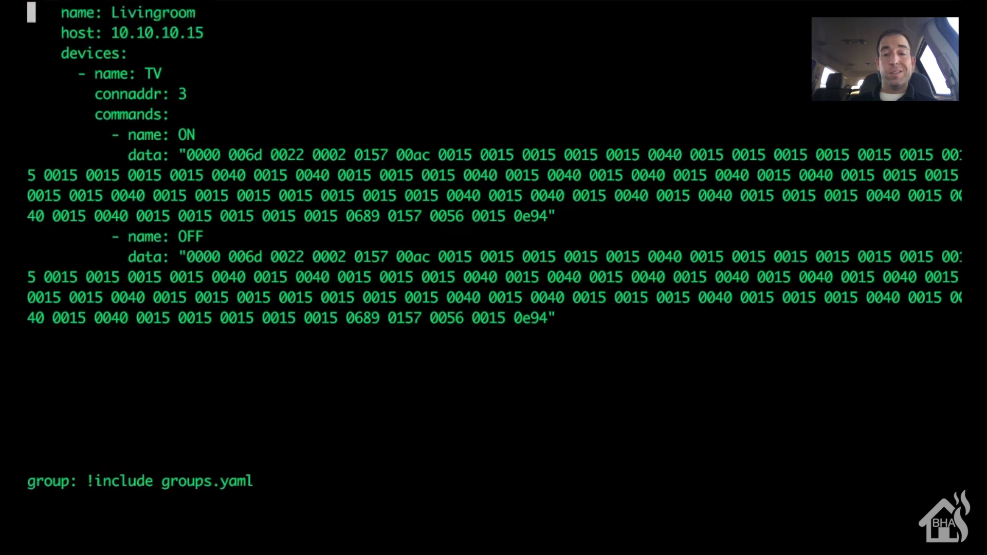
{"action": "key", "text": "Up"}
{"action": "key", "text": "Up"}
{"action": "key", "text": "Up"}
{"action": "key", "text": "Up"}
{"action": "key", "text": "Up"}
{"action": "key", "text": "Up"}
{"action": "key", "text": "Up"}
{"action": "key", "text": "Up"}
{"action": "key", "text": "Up"}
{"action": "key", "text": "Up"}
{"action": "key", "text": "Up"}
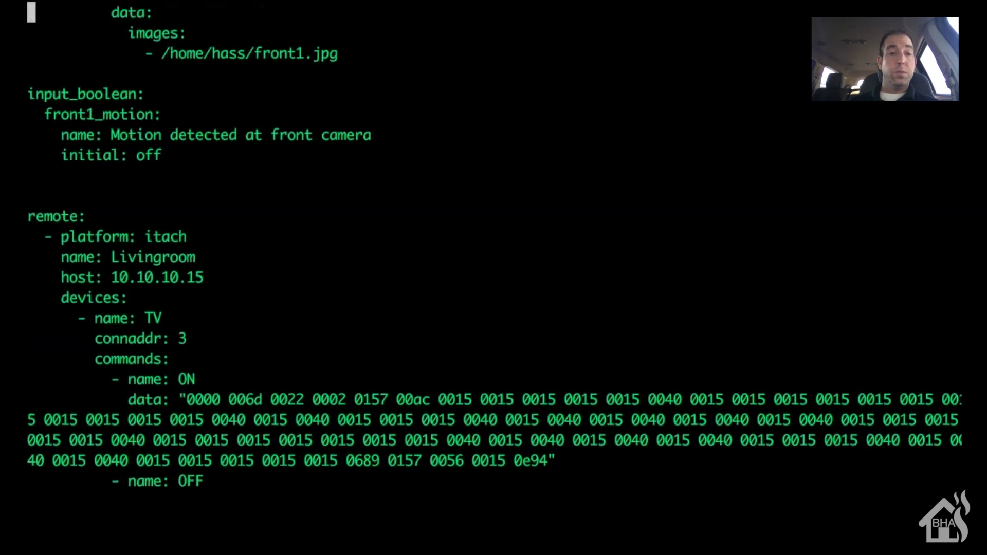
{"action": "key", "text": "Up"}
{"action": "key", "text": "Up"}
{"action": "key", "text": "Up"}
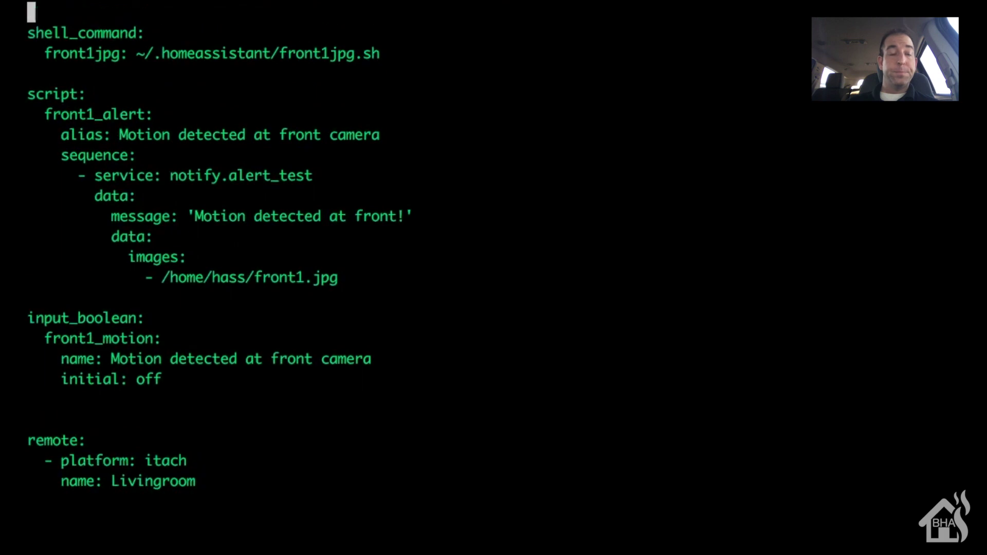
{"action": "key", "text": "Down"}
{"action": "key", "text": "Down"}
{"action": "key", "text": "Down"}
{"action": "key", "text": "Down"}
{"action": "key", "text": "Down"}
{"action": "key", "text": "Down"}
{"action": "key", "text": "Down"}
{"action": "key", "text": "Down"}
{"action": "key", "text": "Down"}
{"action": "key", "text": "Down"}
{"action": "key", "text": "Down"}
{"action": "key", "text": "Down"}
{"action": "key", "text": "Down"}
{"action": "key", "text": "Down"}
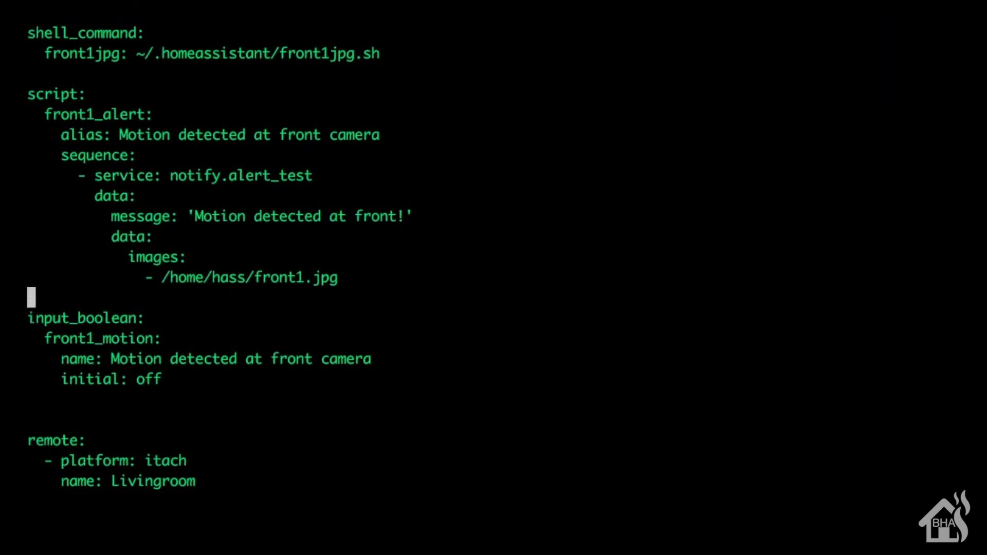
{"action": "key", "text": "i"}
{"action": "key", "text": "Return"}
{"action": "key", "text": "Return"}
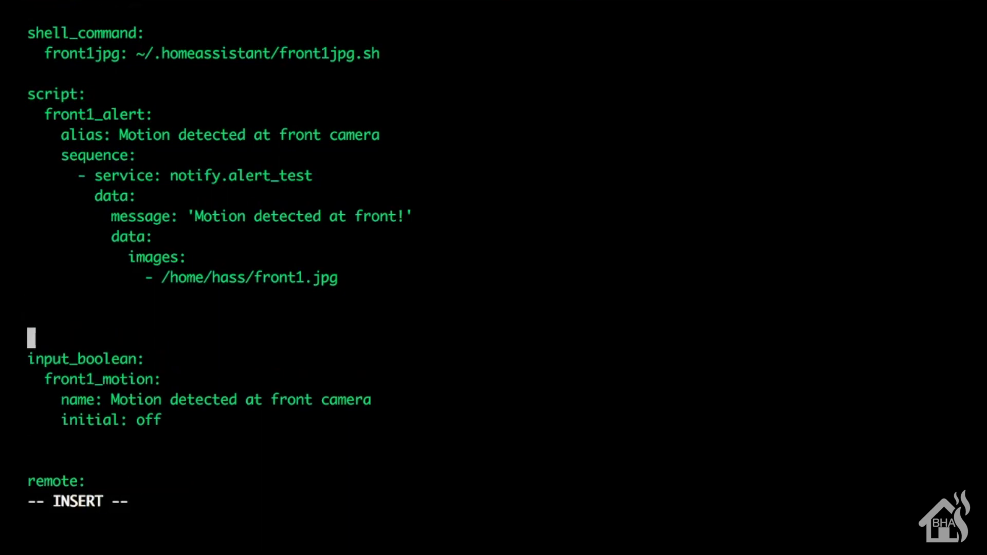
{"action": "key", "text": "Up"}
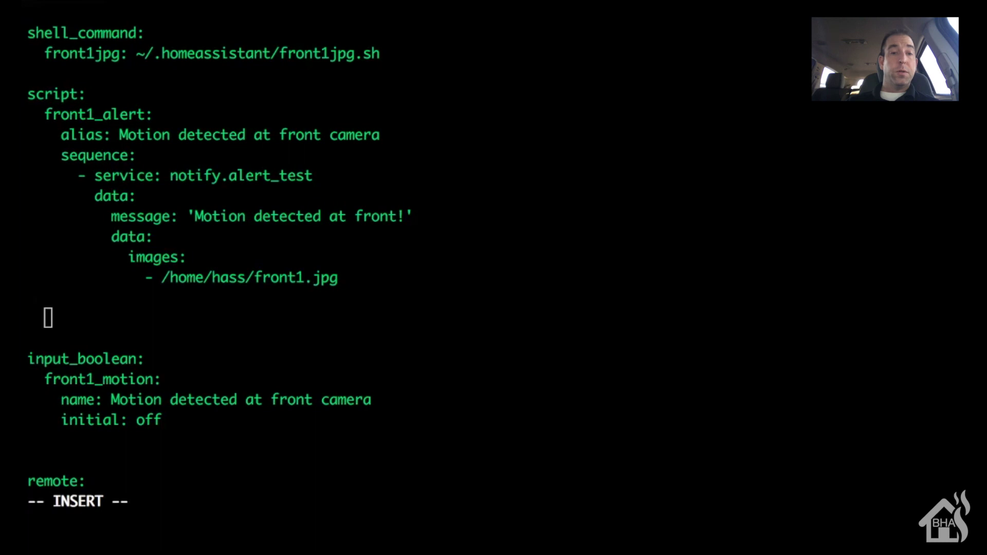
Start a tv_on script with alias 'Livingroom TV - ON' and service remote.send_command
{"action": "type", "text": "tv_o"}
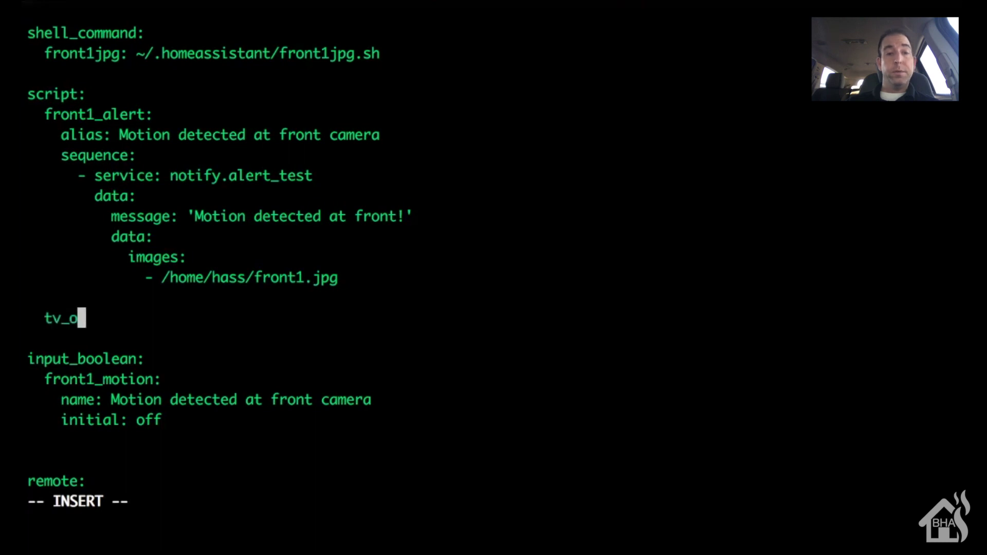
{"action": "type", "text": "n:"}
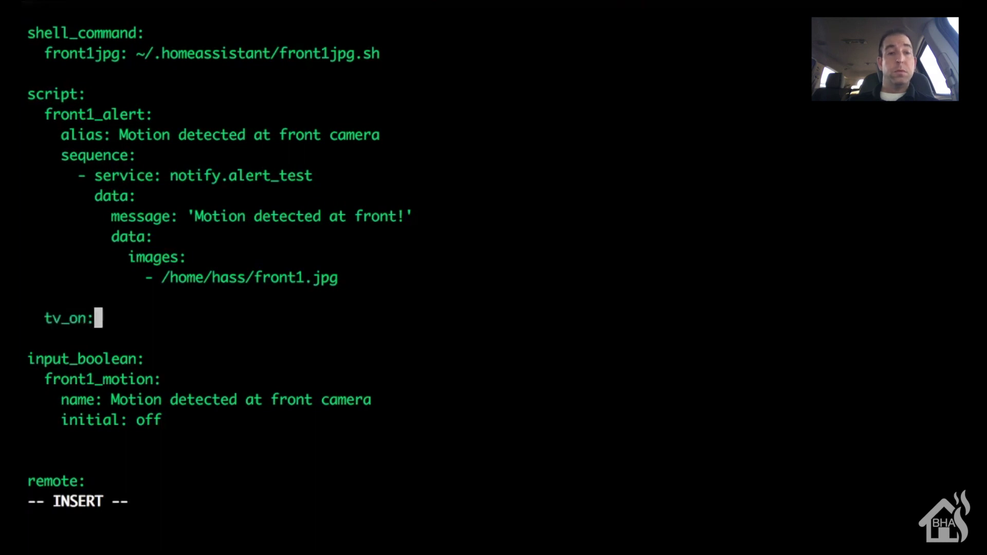
{"action": "key", "text": "Return"}
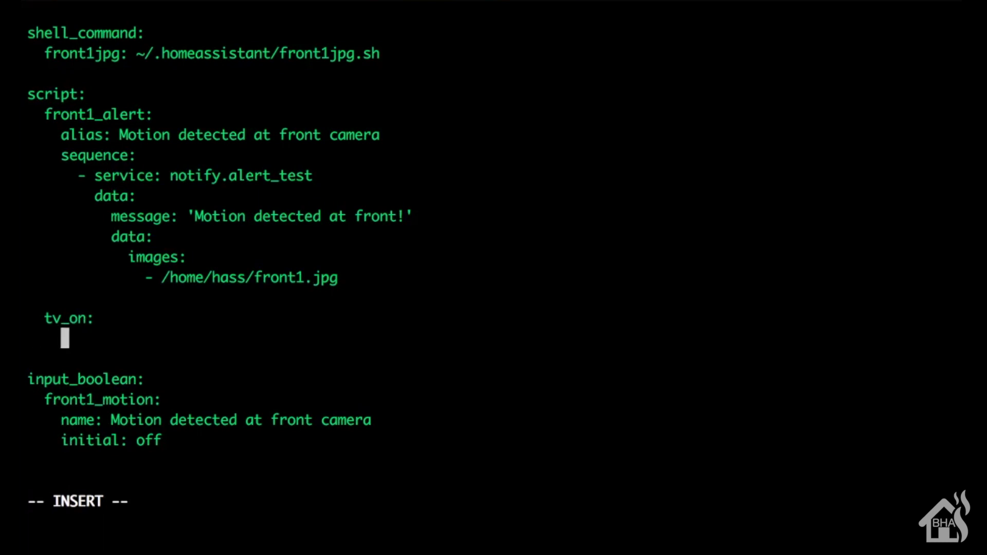
{"action": "type", "text": "alias: "}
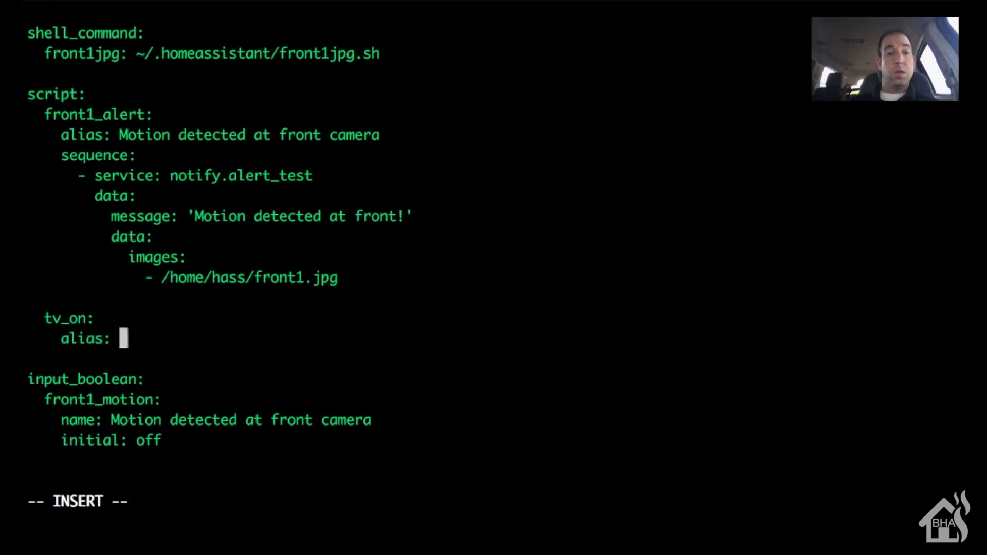
{"action": "type", "text": "Living"}
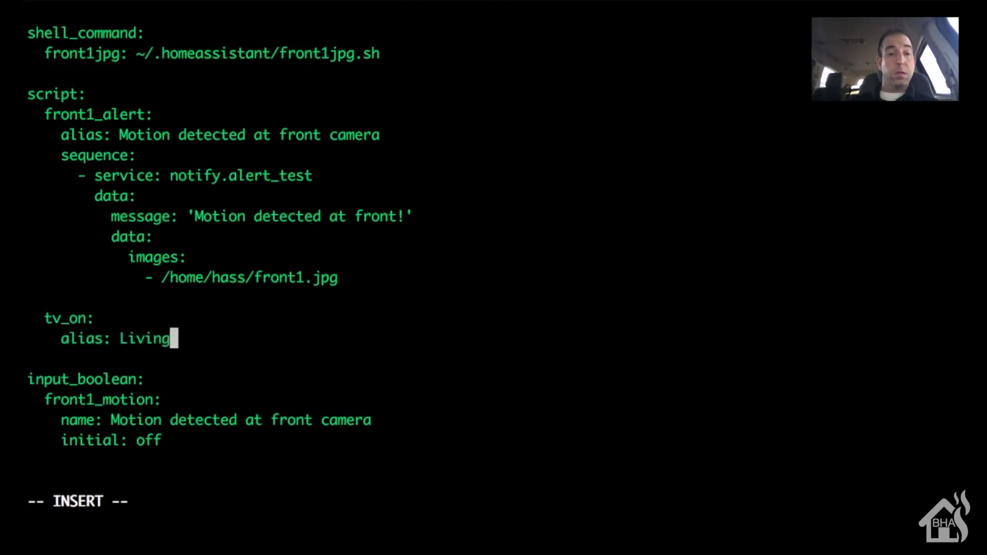
{"action": "type", "text": "room TV - O"}
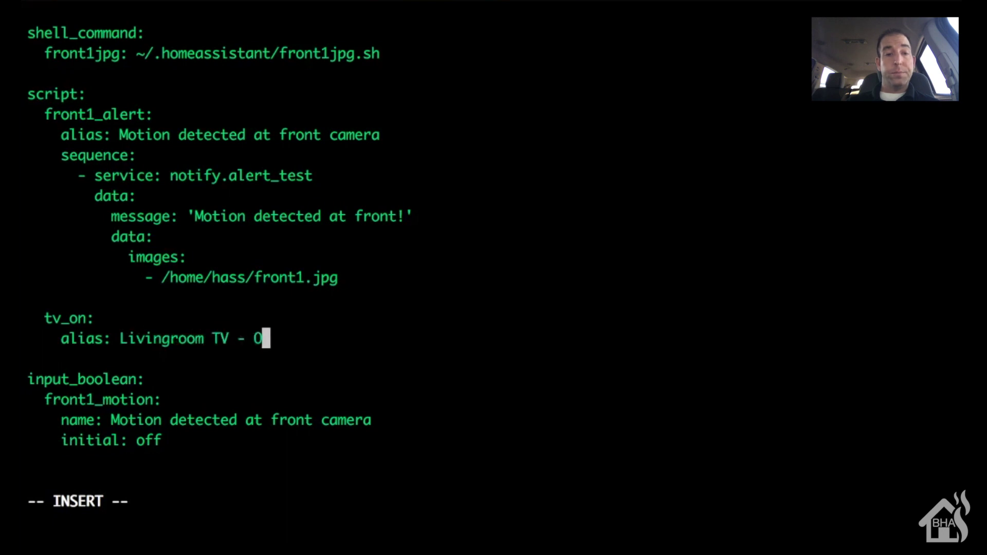
{"action": "type", "text": "N"}
{"action": "key", "text": "Return"}
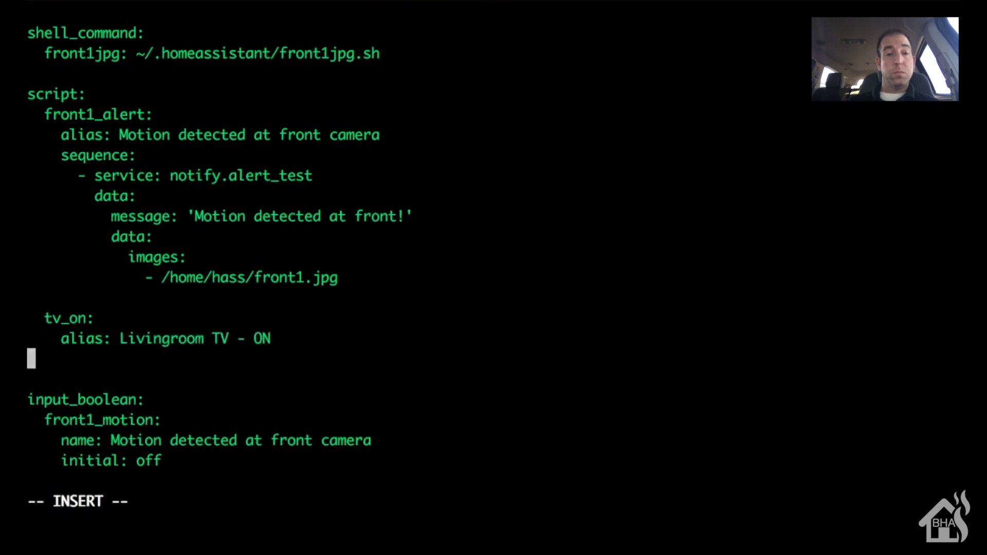
{"action": "type", "text": "se"}
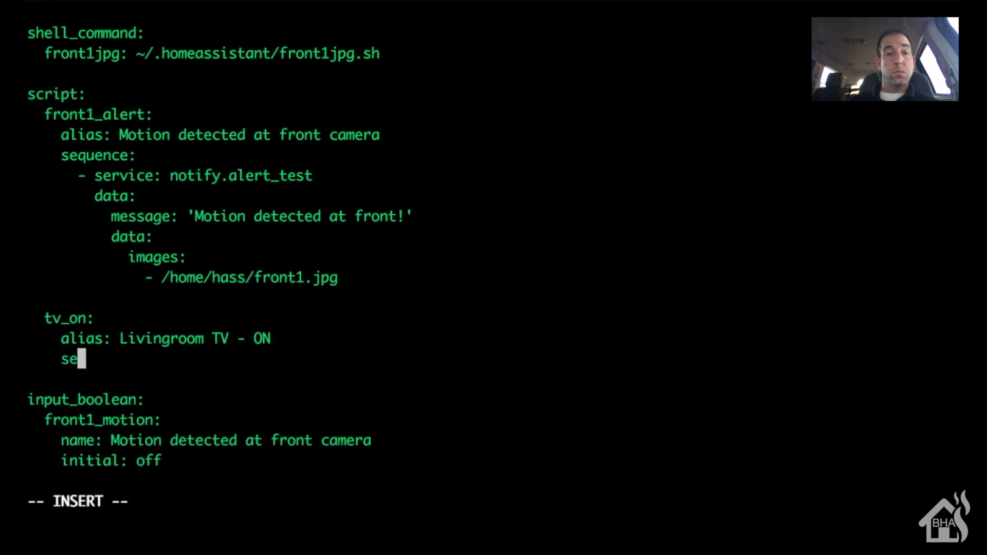
{"action": "type", "text": "quence:"}
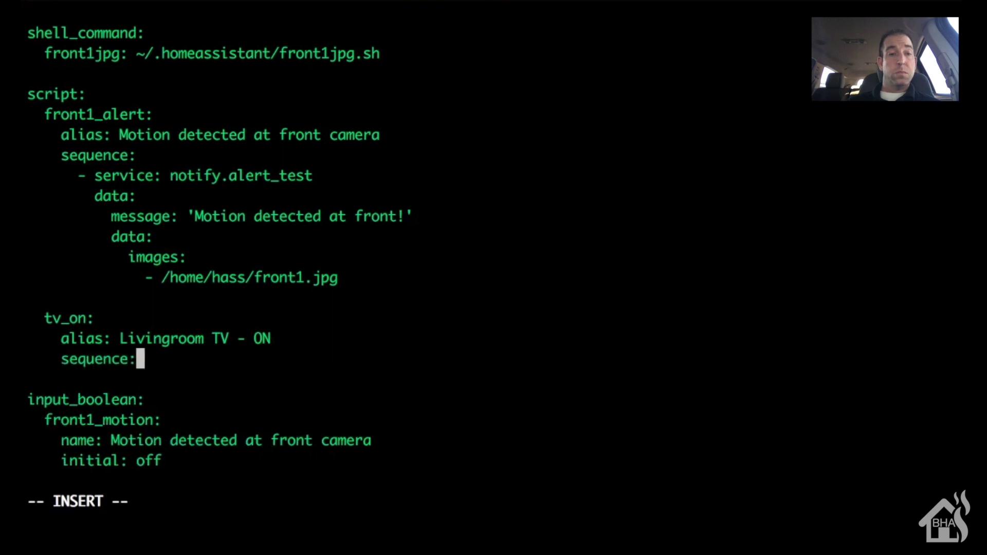
{"action": "key", "text": "Return"}
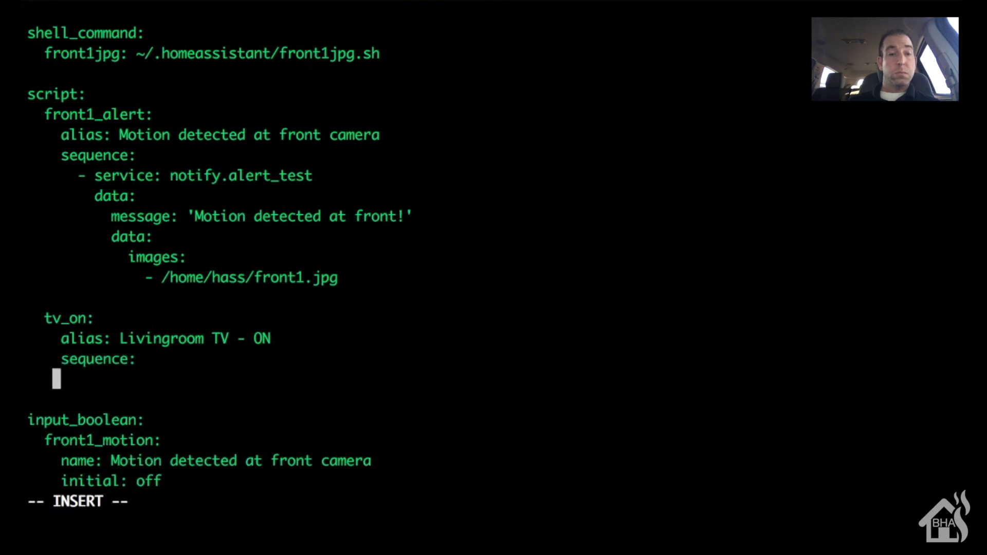
{"action": "type", "text": "- ser"}
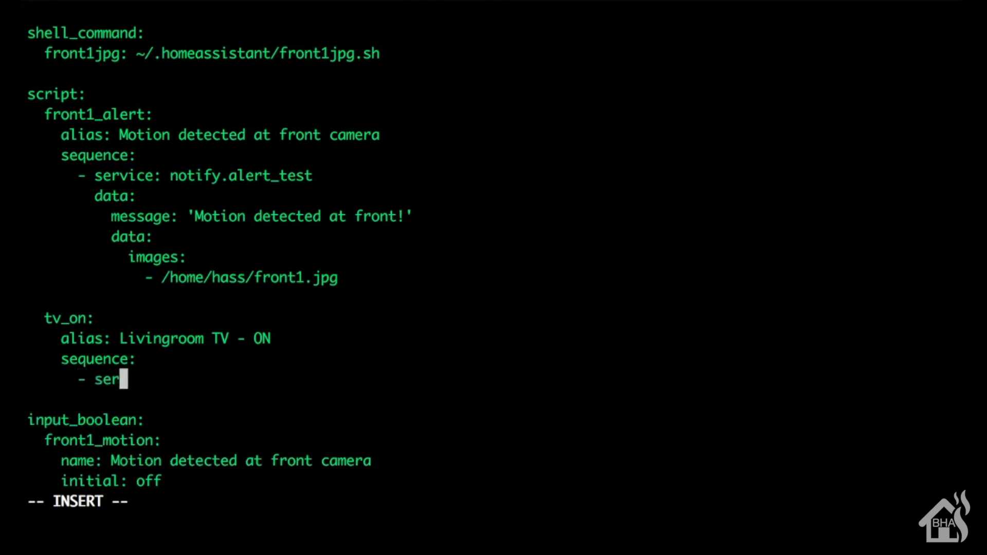
{"action": "type", "text": "vice:"}
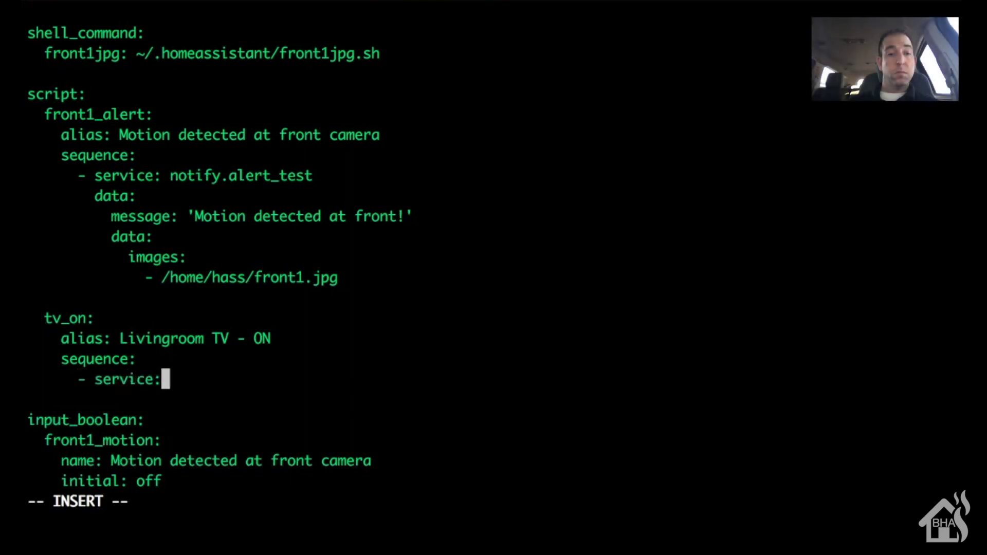
{"action": "type", "text": " remote"}
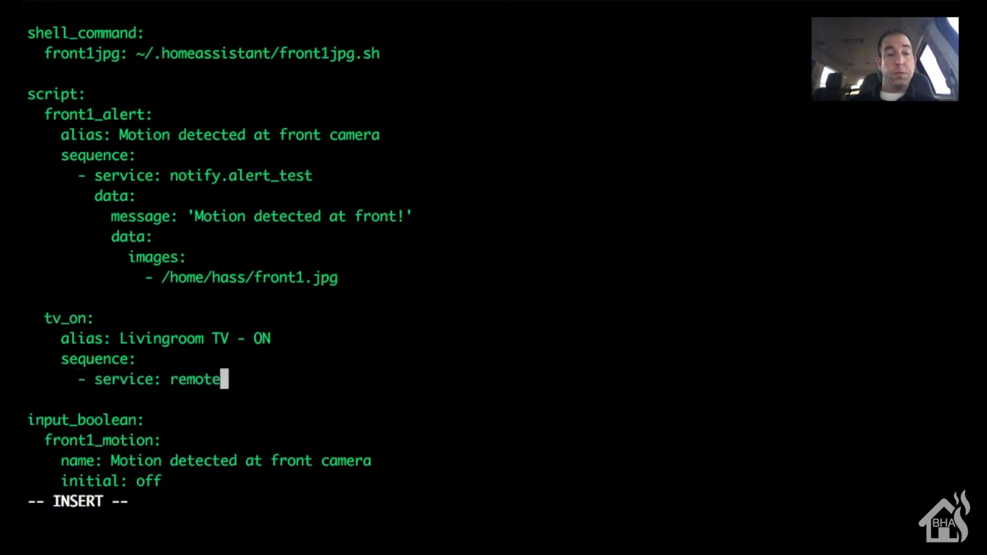
{"action": "type", "text": ".sned_c"}
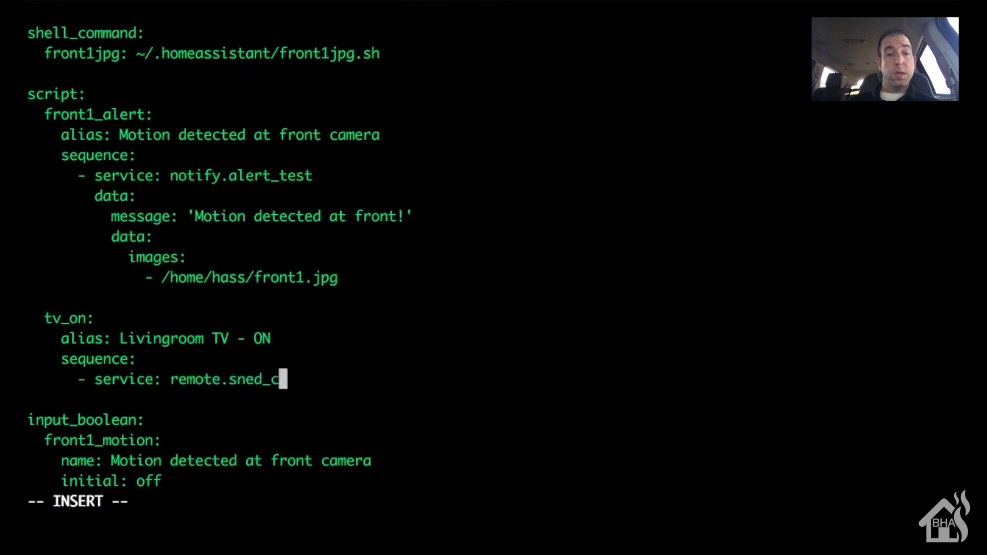
{"action": "key", "text": "BackSpace"}
{"action": "key", "text": "BackSpace"}
{"action": "key", "text": "BackSpace"}
{"action": "key", "text": "BackSpace"}
{"action": "key", "text": "BackSpace"}
{"action": "type", "text": "end_c"}
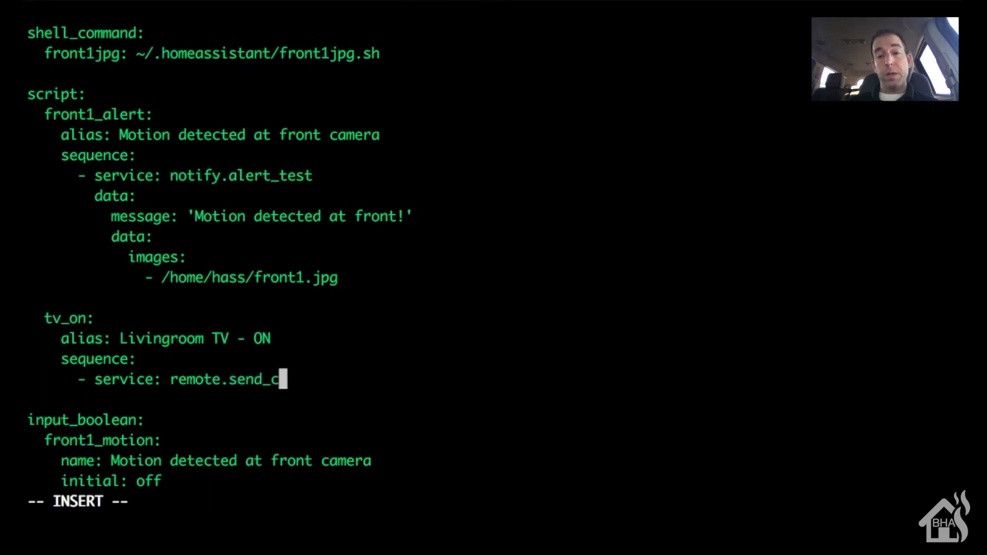
{"action": "type", "text": "ommand"}
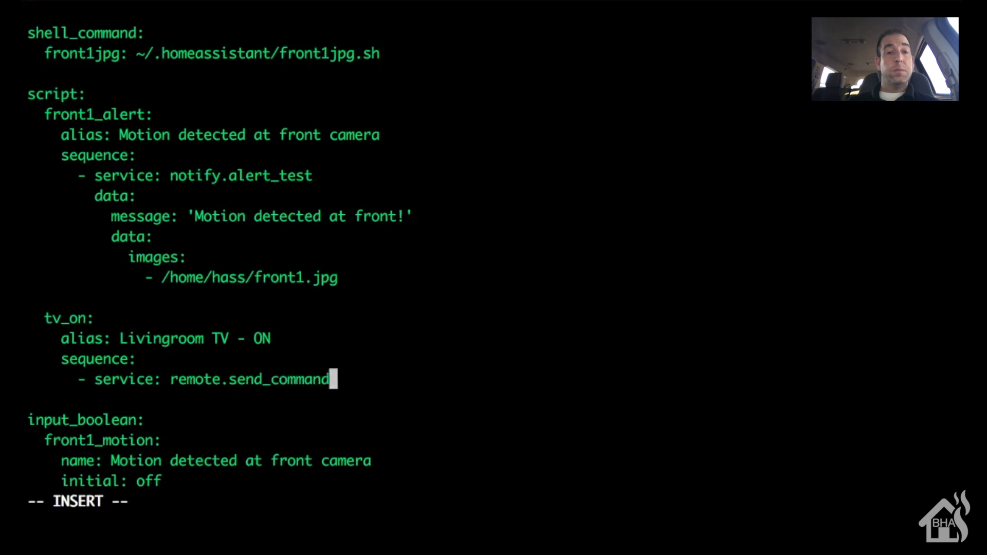
{"action": "key", "text": "Return"}
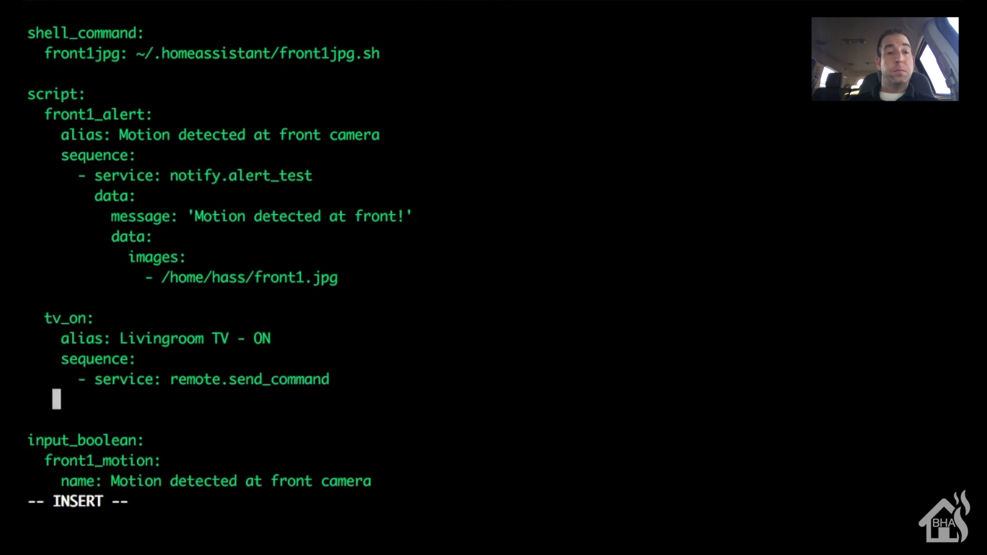
Add a data_template with entity_id remote.tv, command ON and device remote.tv
{"action": "type", "text": "data+"}
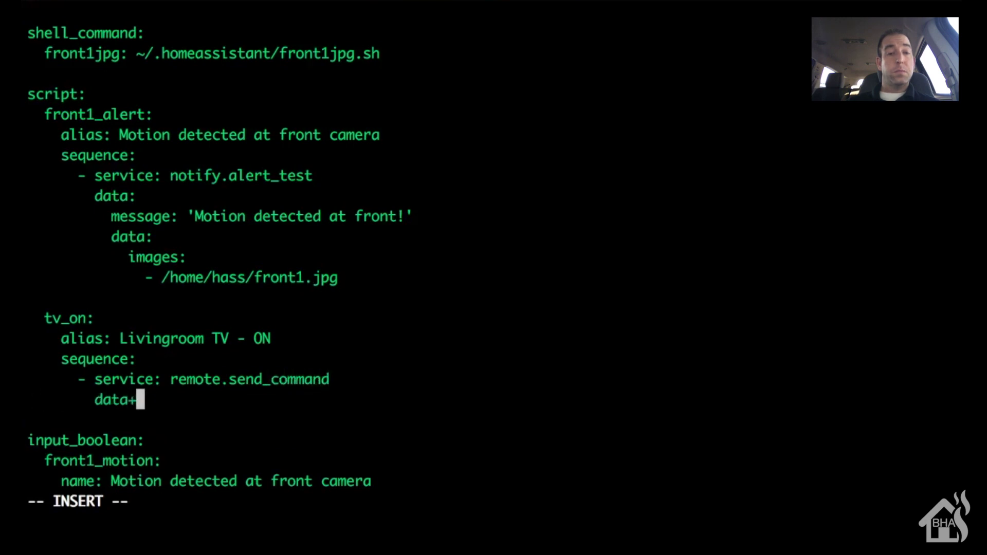
{"action": "key", "text": "BackSpace"}
{"action": "type", "text": "_template"}
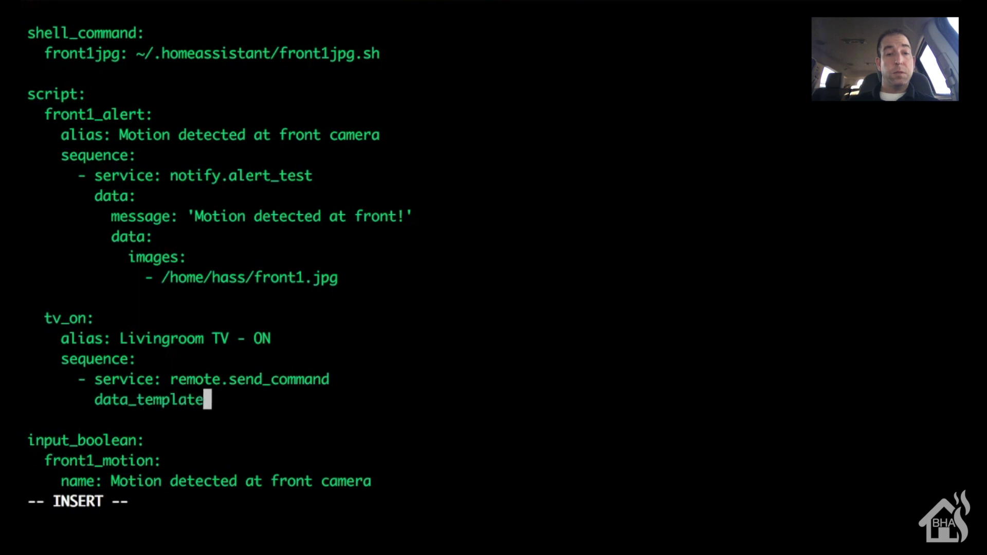
{"action": "type", "text": "\""}
{"action": "key", "text": "BackSpace"}
{"action": "type", "text": ":"}
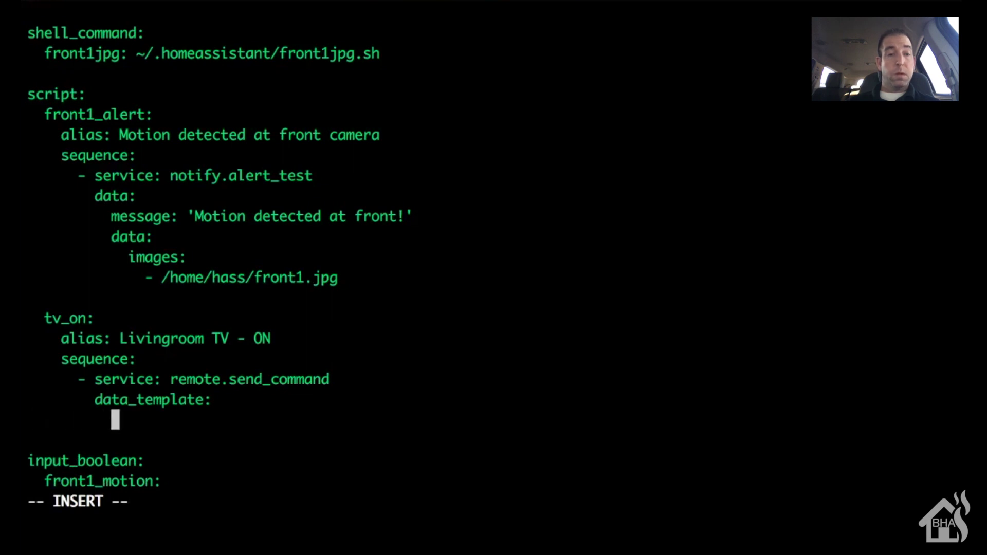
{"action": "type", "text": "entity_id"}
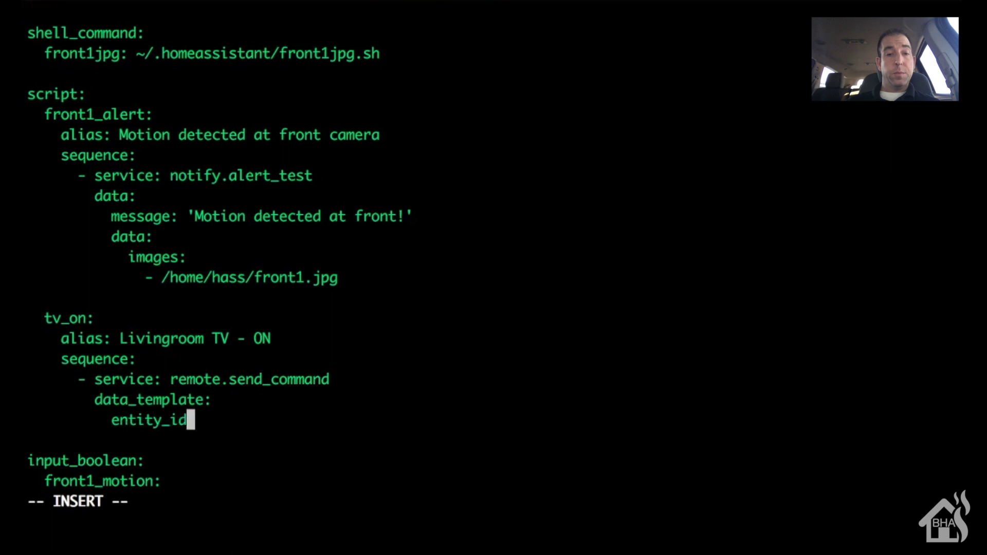
{"action": "type", "text": ": remo"}
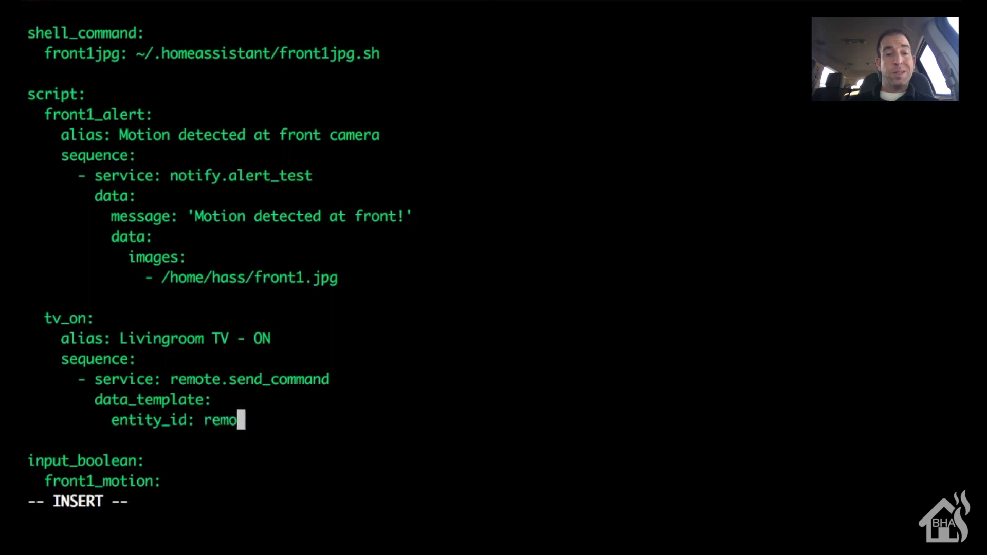
{"action": "type", "text": "te.tv"}
{"action": "key", "text": "Return"}
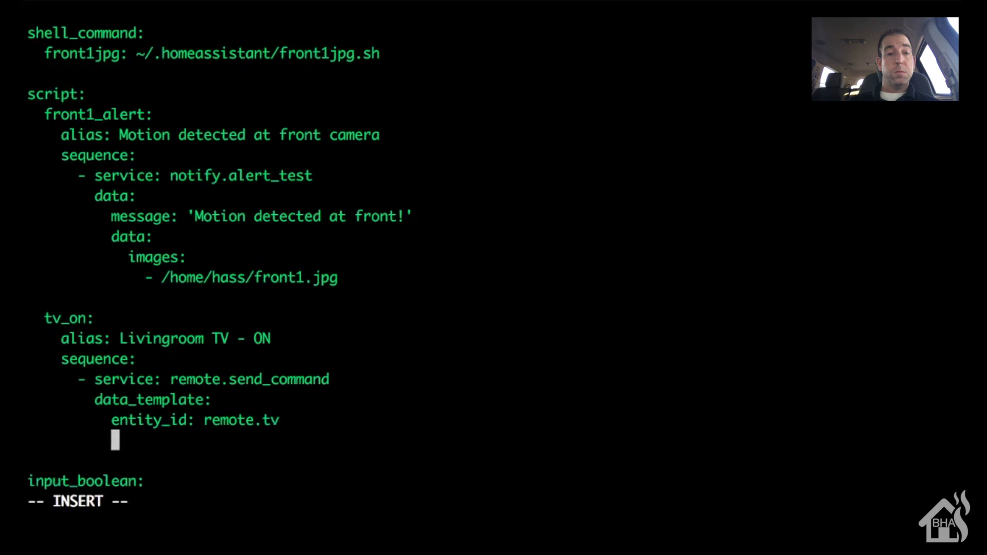
{"action": "type", "text": "cp"}
{"action": "key", "text": "BackSpace"}
{"action": "type", "text": "o"}
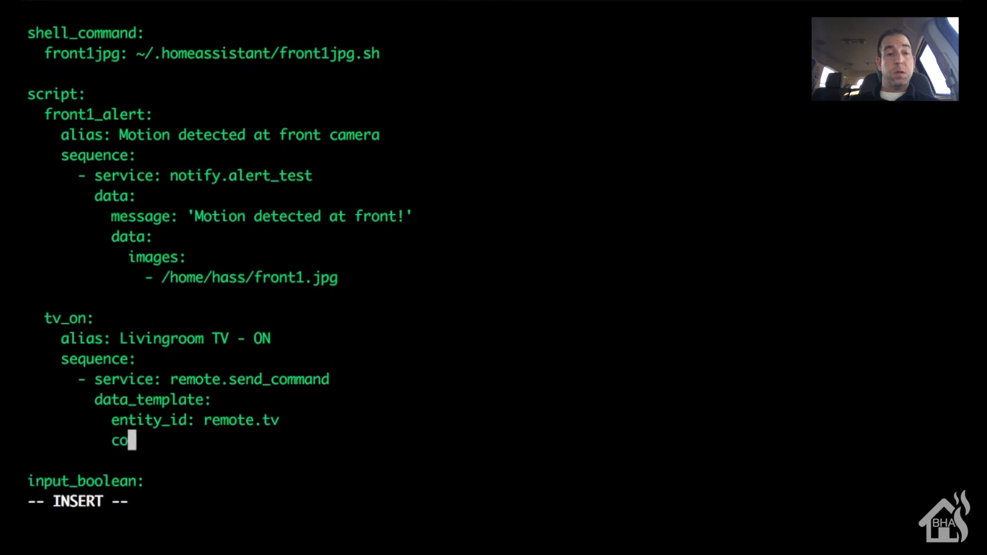
{"action": "type", "text": "mmand: ON"}
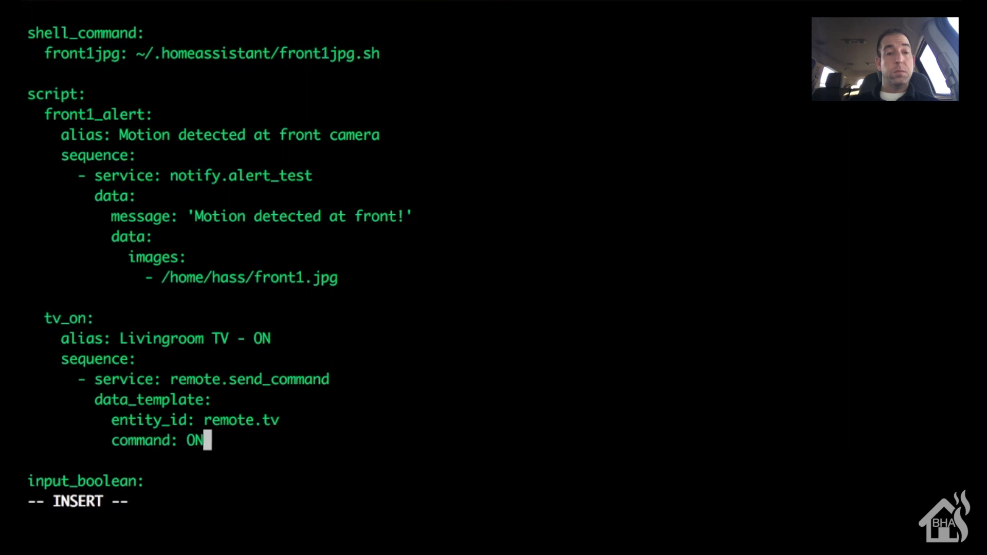
{"action": "key", "text": "Return"}
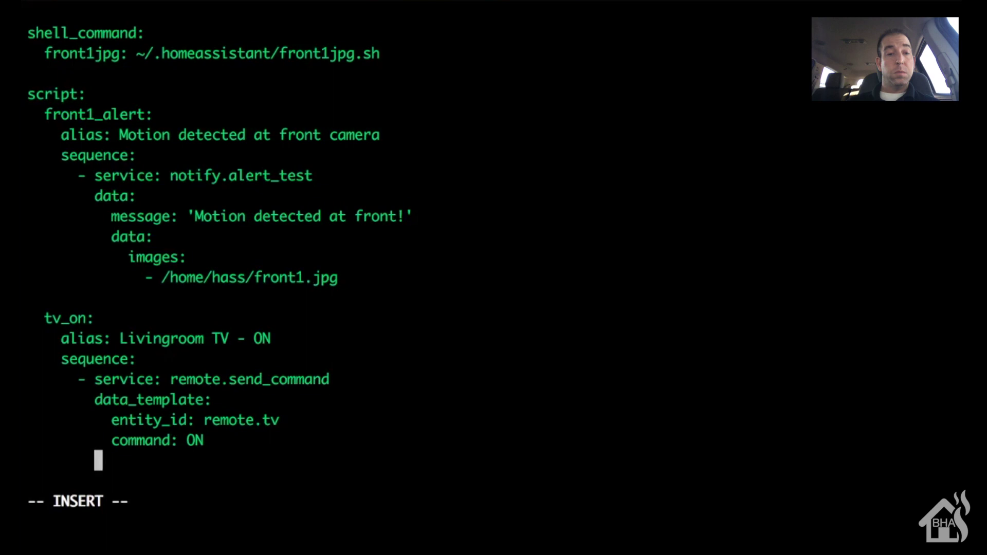
{"action": "type", "text": "device:"}
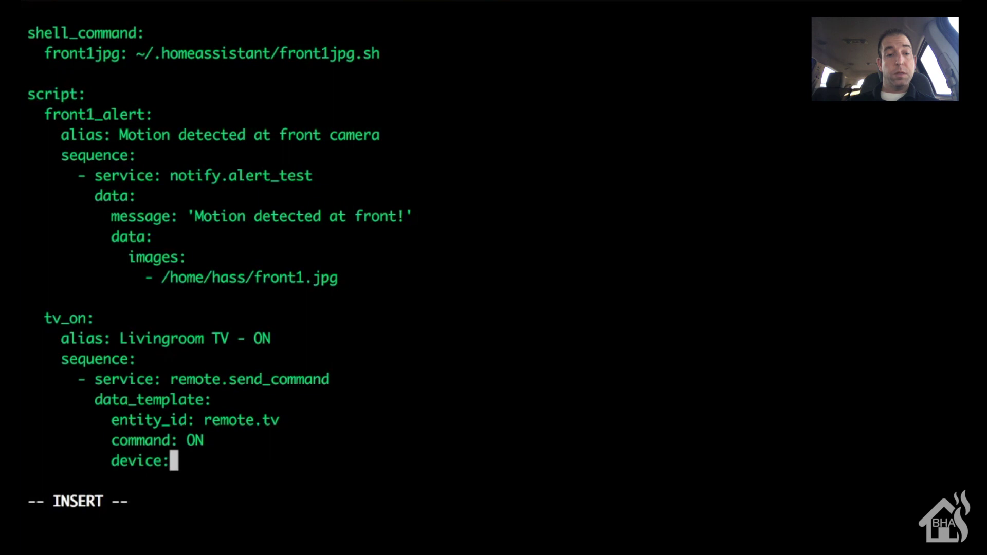
{"action": "type", "text": "remot"}
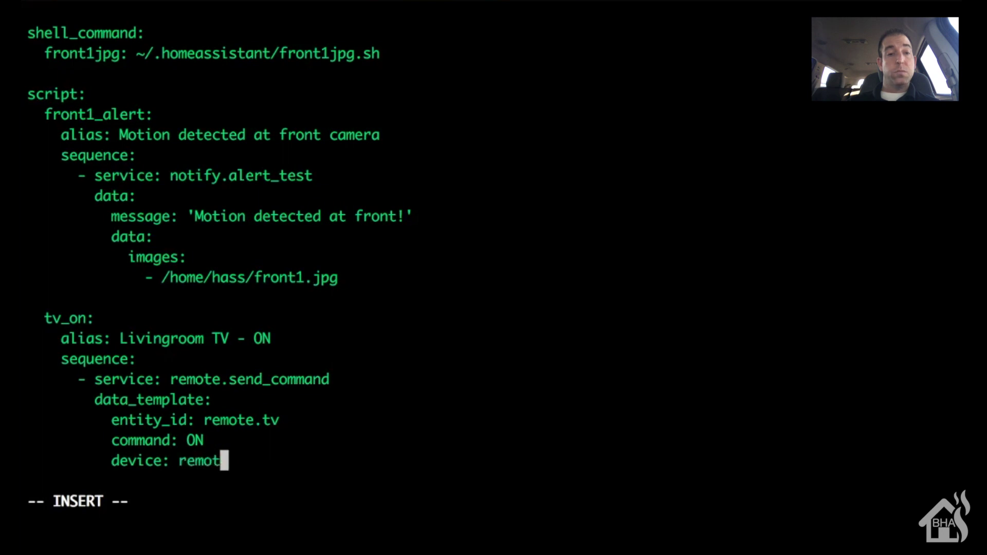
{"action": "type", "text": "e.tv"}
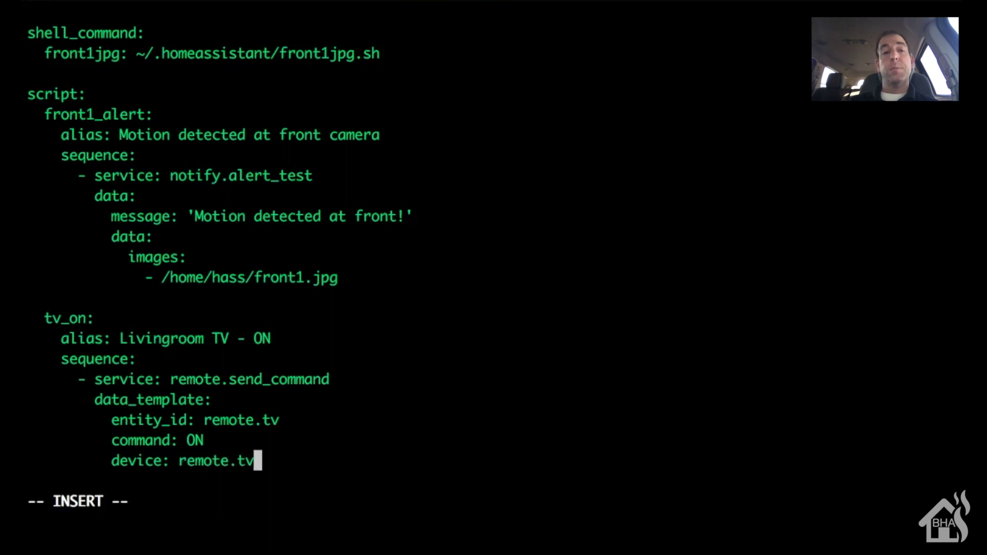
{"action": "key", "text": "Return"}
{"action": "key", "text": "Return"}
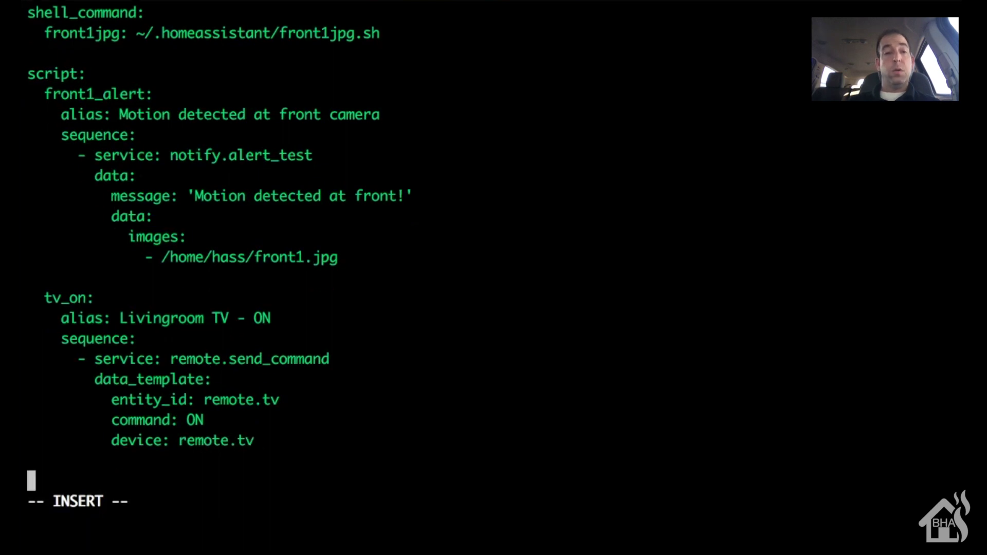
Add a tv_off script with alias 'Livingroom TV - OFF' calling remote.send_command
{"action": "type", "text": "t"}
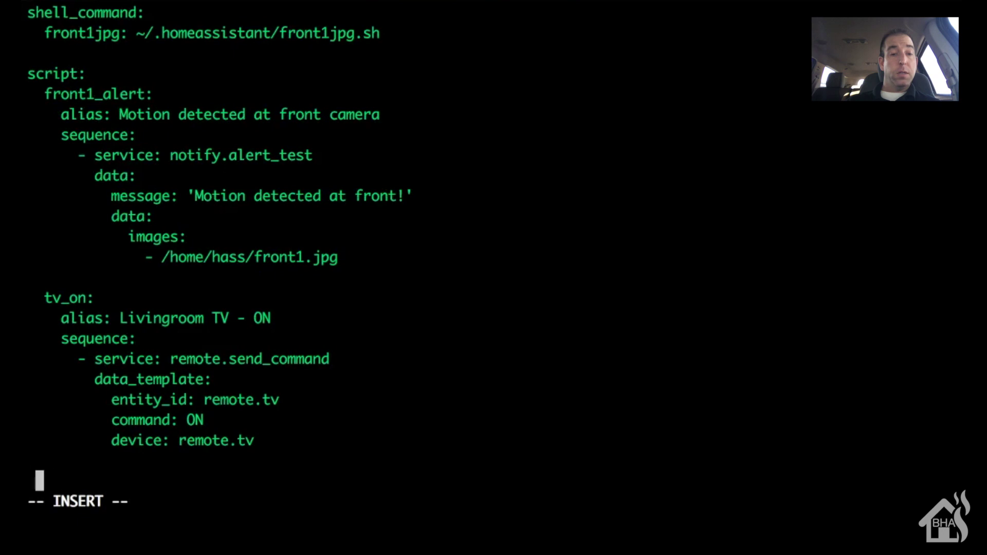
{"action": "type", "text": "v_off"}
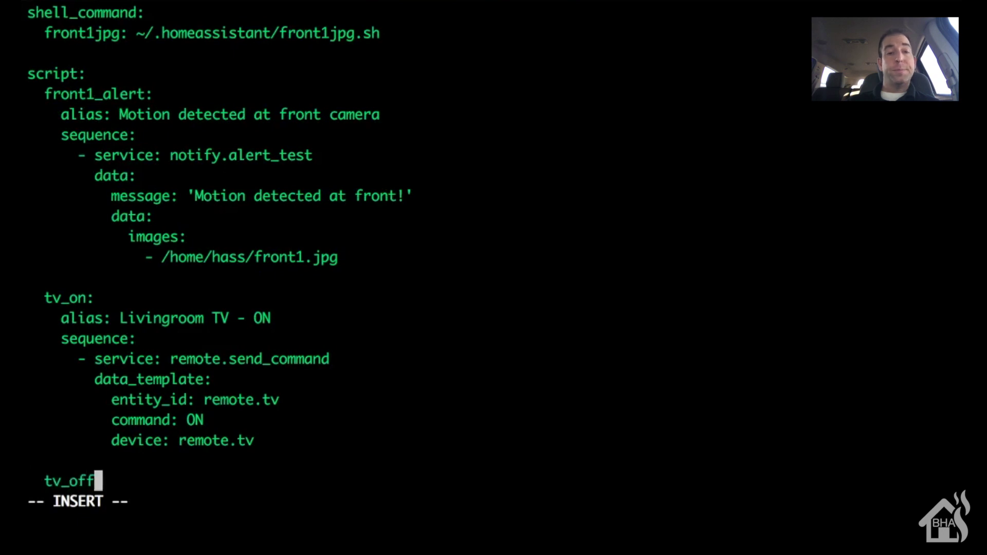
{"action": "type", "text": ":"}
{"action": "key", "text": "Return"}
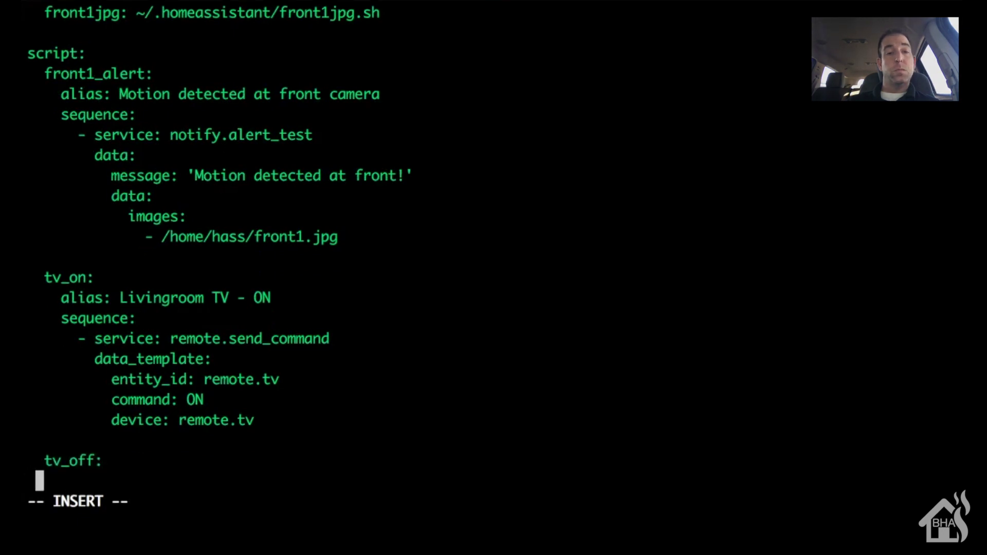
{"action": "type", "text": "alia"}
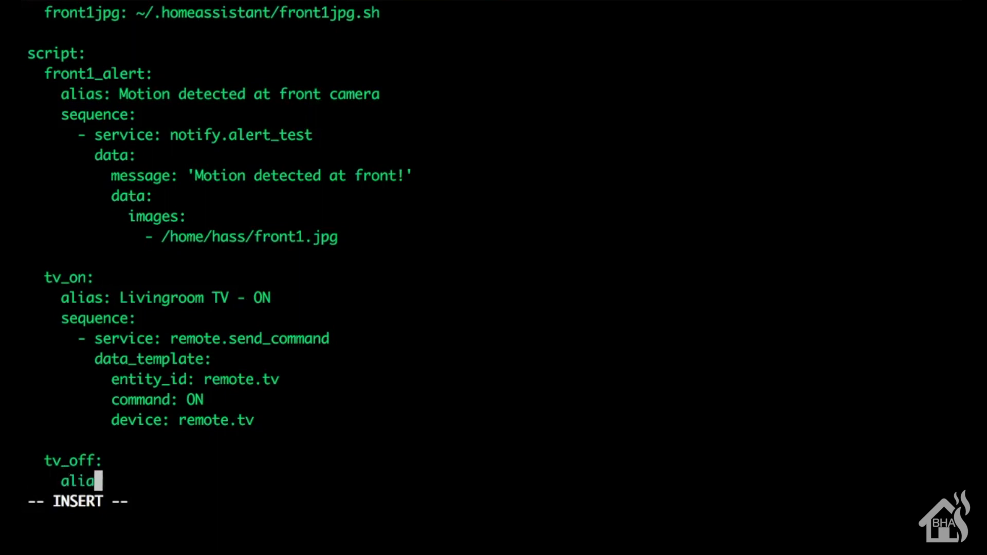
{"action": "type", "text": "s:"}
{"action": "type", "text": "L"}
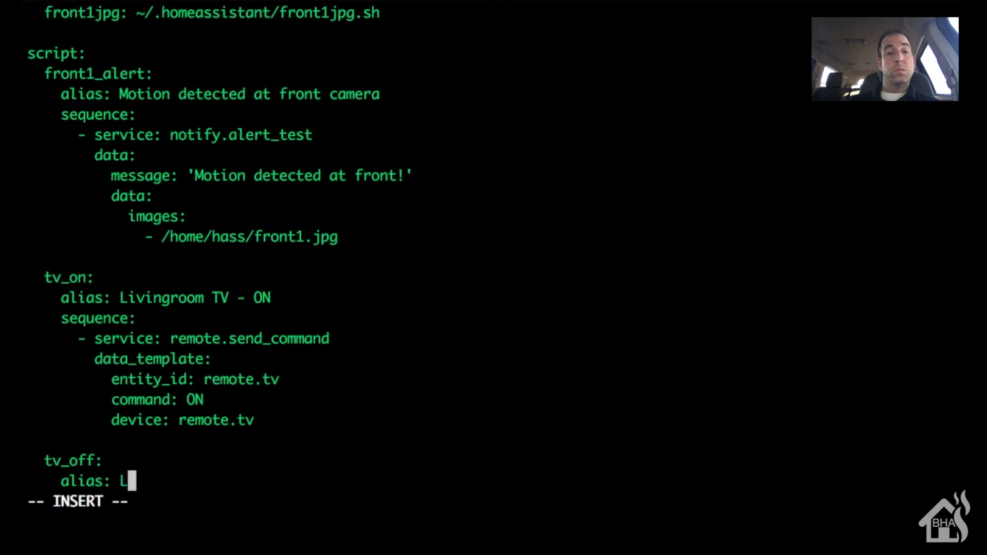
{"action": "type", "text": "ivingroom"}
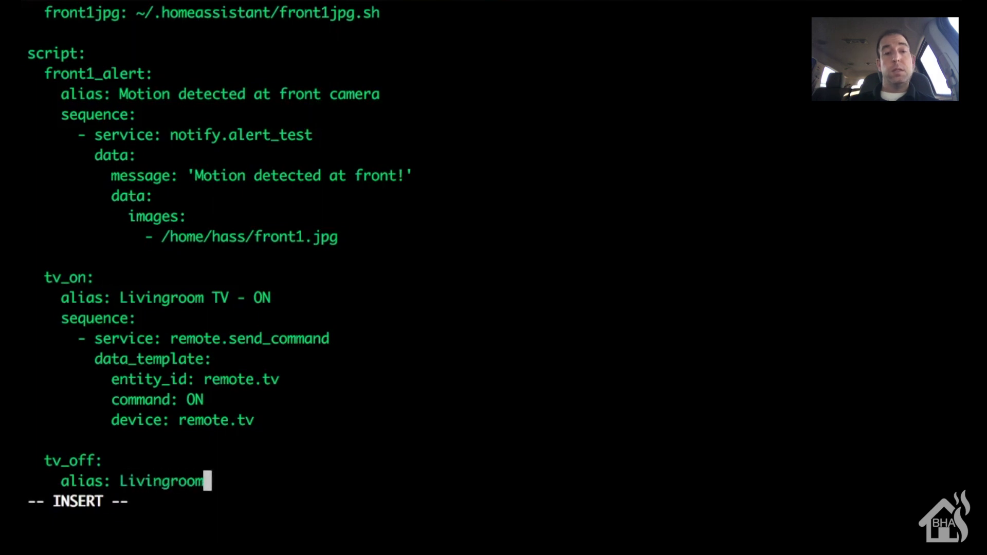
{"action": "type", "text": " TV - O"}
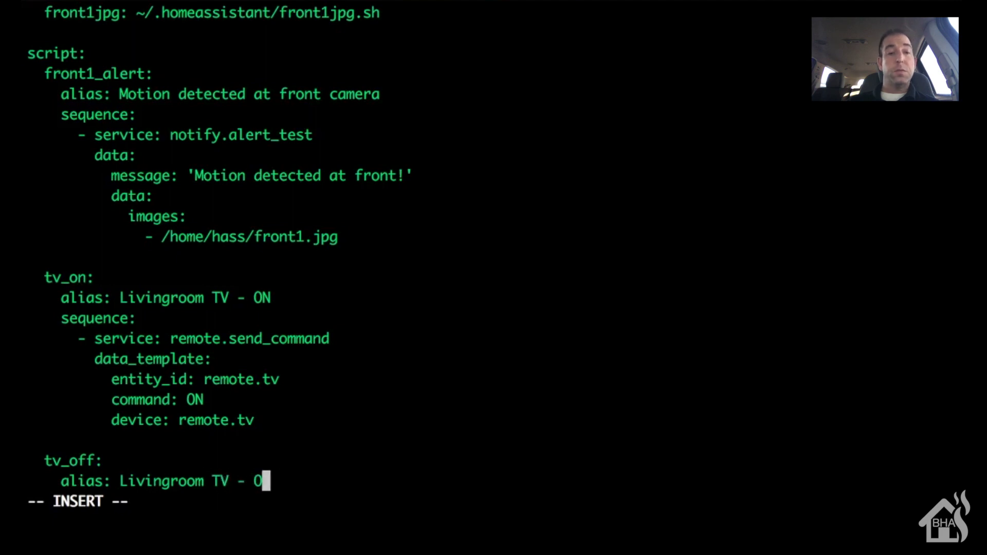
{"action": "type", "text": "FF"}
{"action": "key", "text": "Return"}
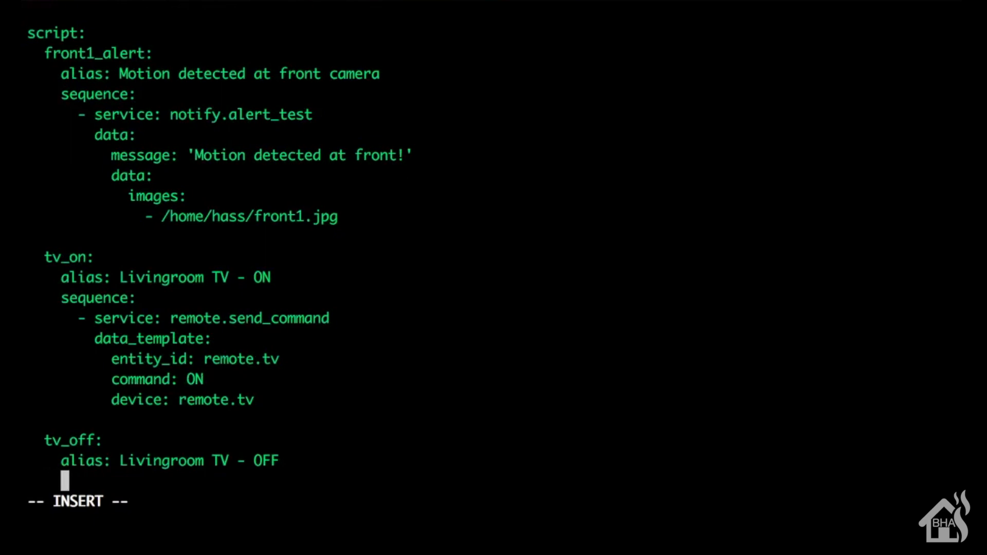
{"action": "type", "text": "sequence:"}
{"action": "key", "text": "Return"}
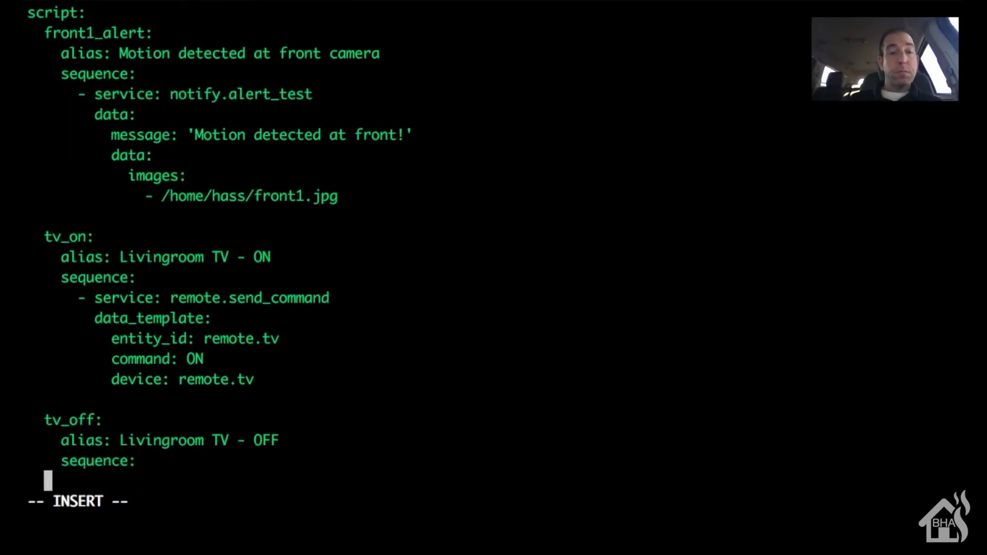
{"action": "type", "text": "- ser"}
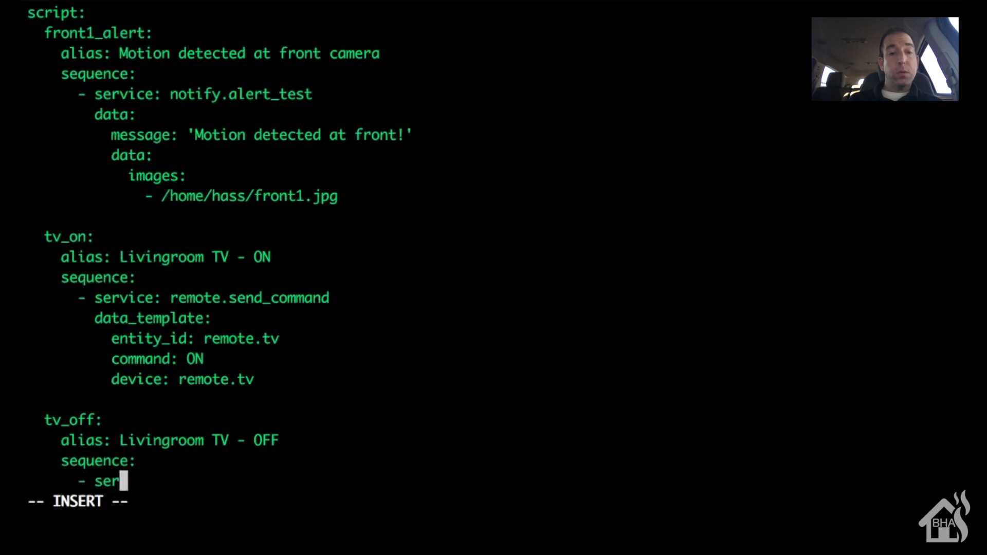
{"action": "type", "text": "vice: remote"}
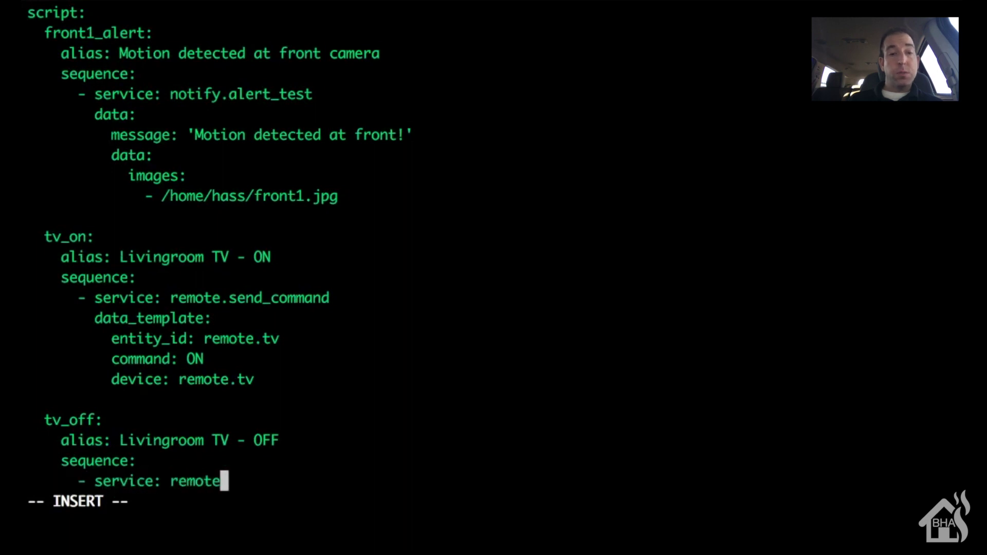
{"action": "type", "text": ".send_command"}
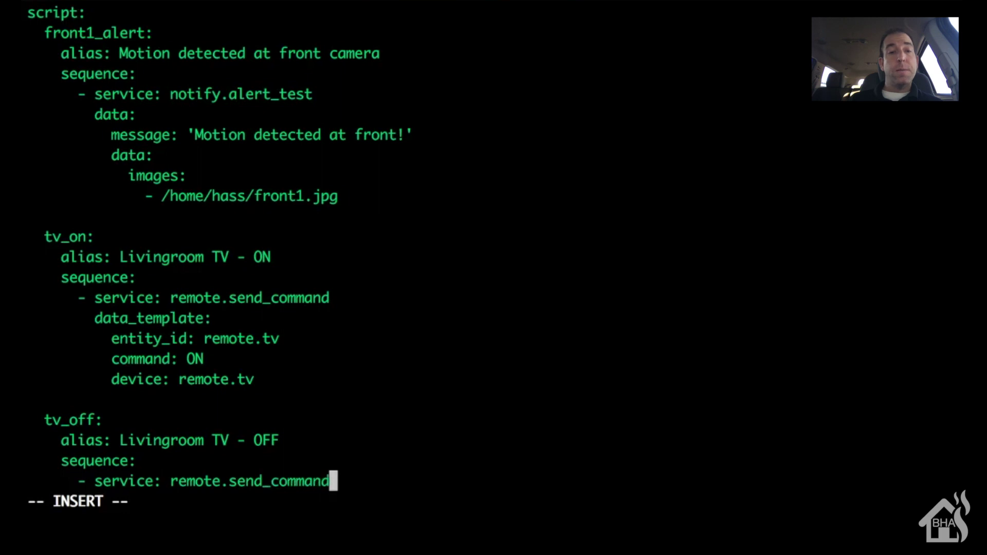
Give it a data_template with entity_id remote.tv, command OFF, device remote.tv, and leave insert mode
{"action": "key", "text": "Return"}
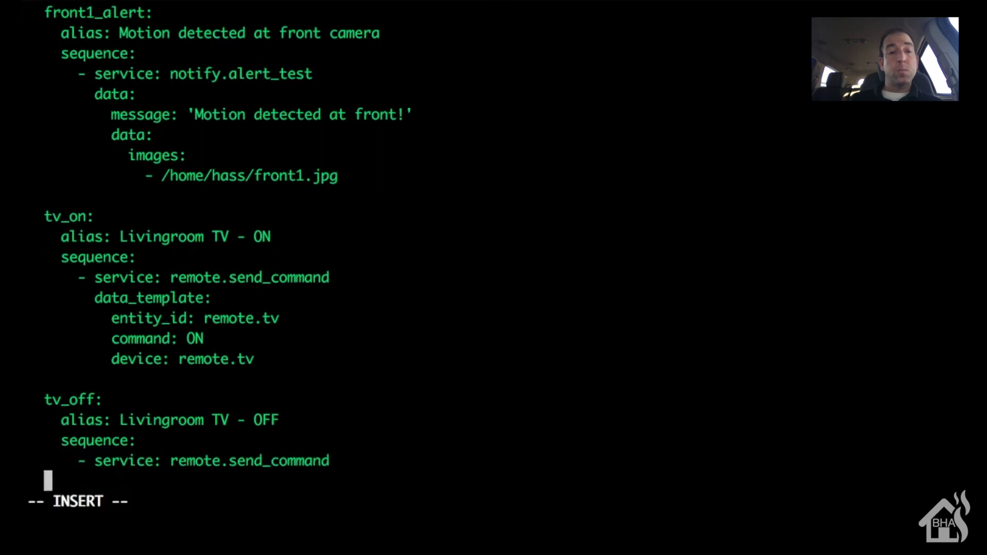
{"action": "type", "text": "dat"}
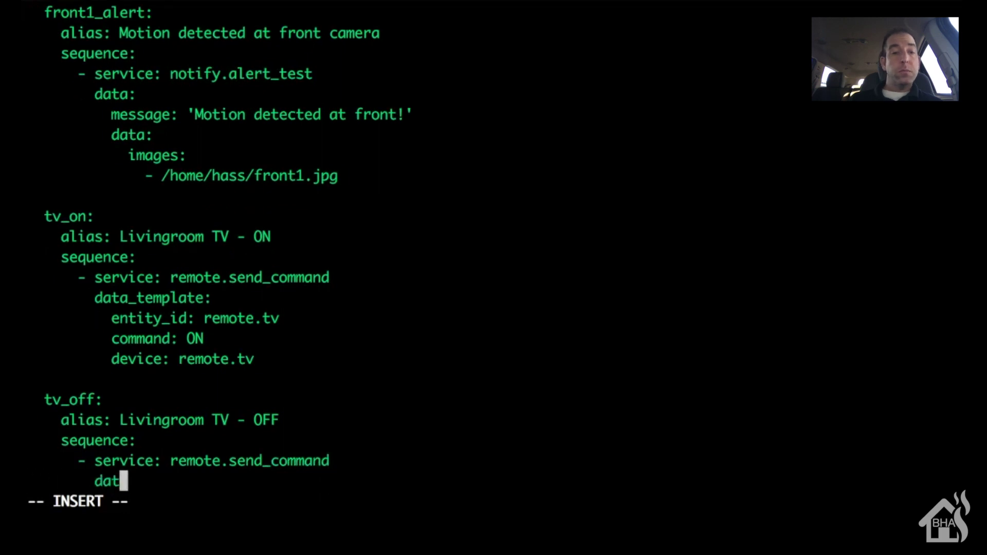
{"action": "type", "text": "a_template"}
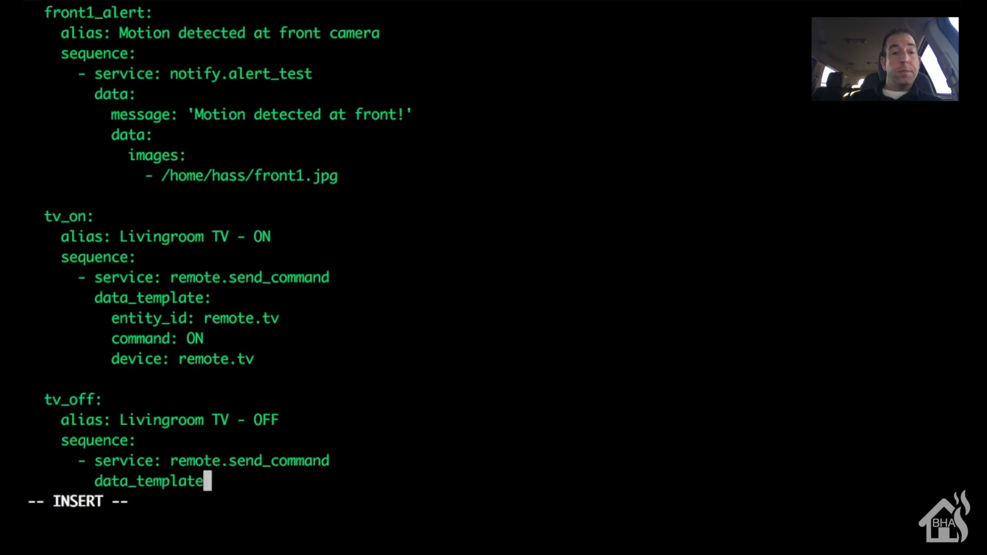
{"action": "type", "text": ":"}
{"action": "key", "text": "Return"}
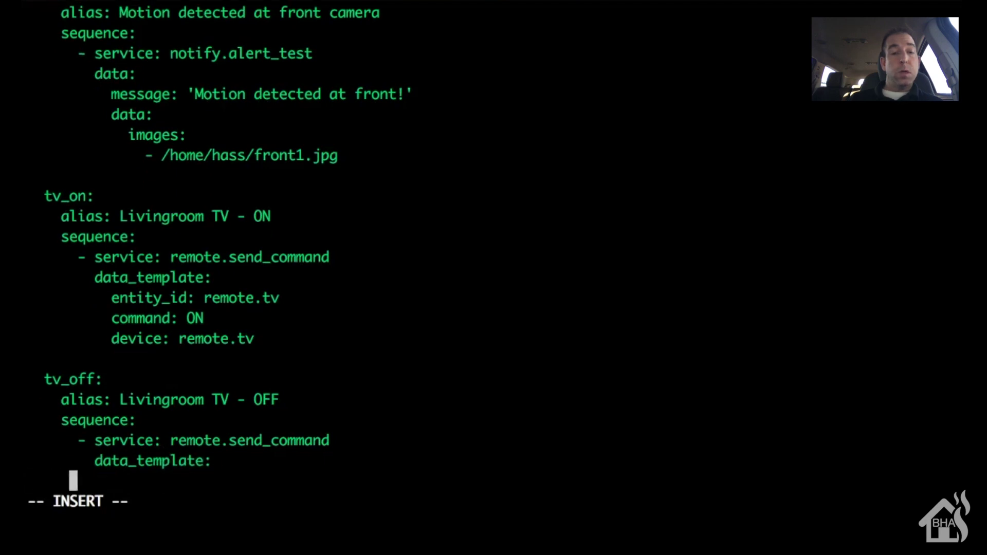
{"action": "type", "text": "entity"}
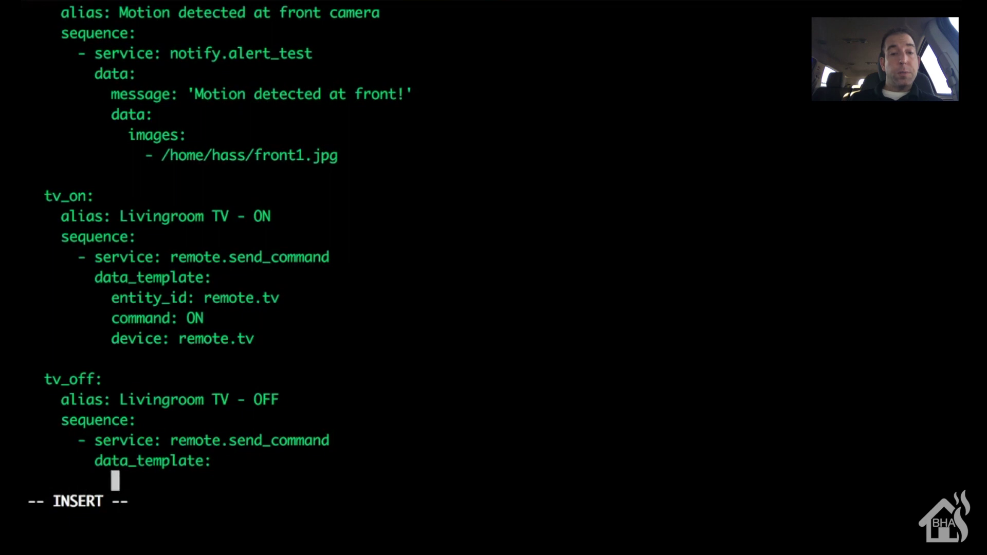
{"action": "type", "text": "_"}
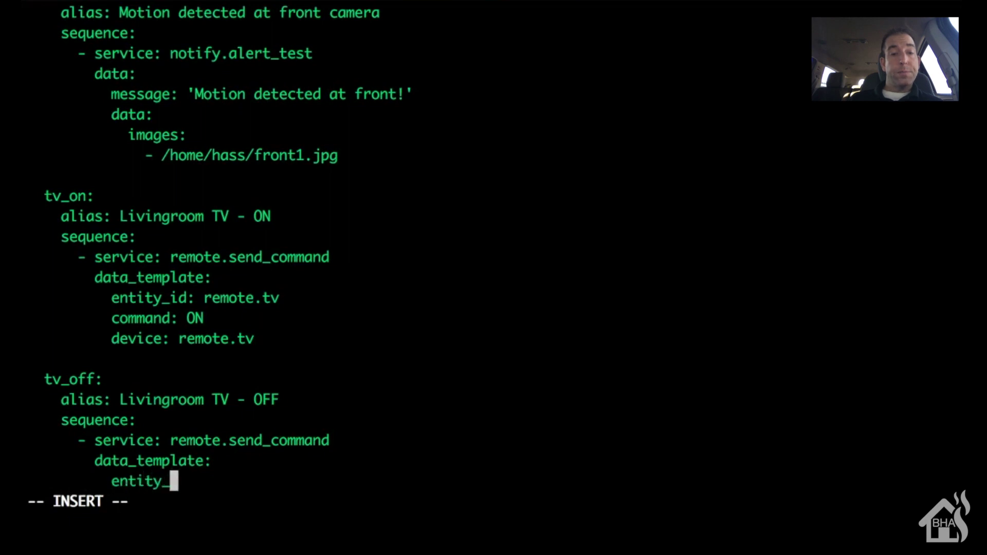
{"action": "type", "text": "id: remote.tv"}
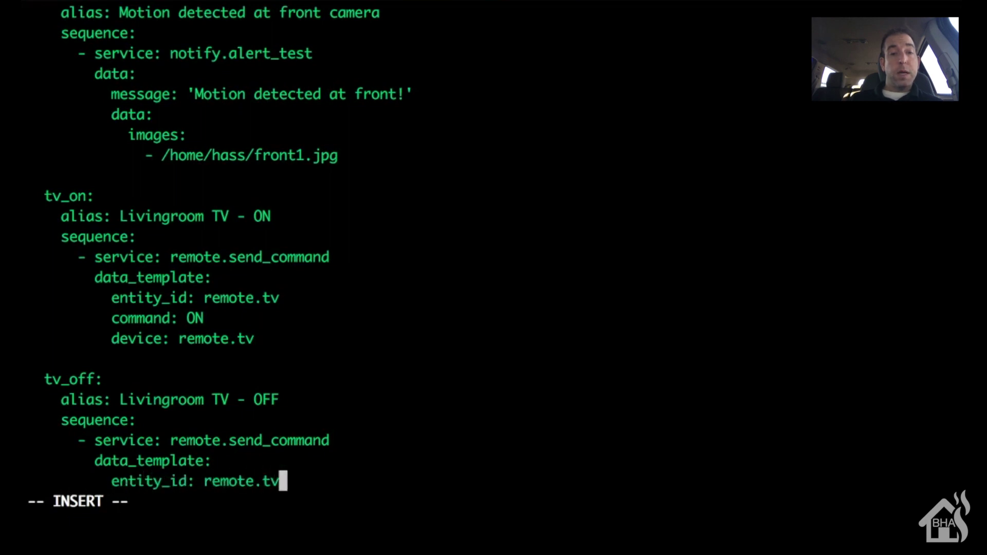
{"action": "key", "text": "Return"}
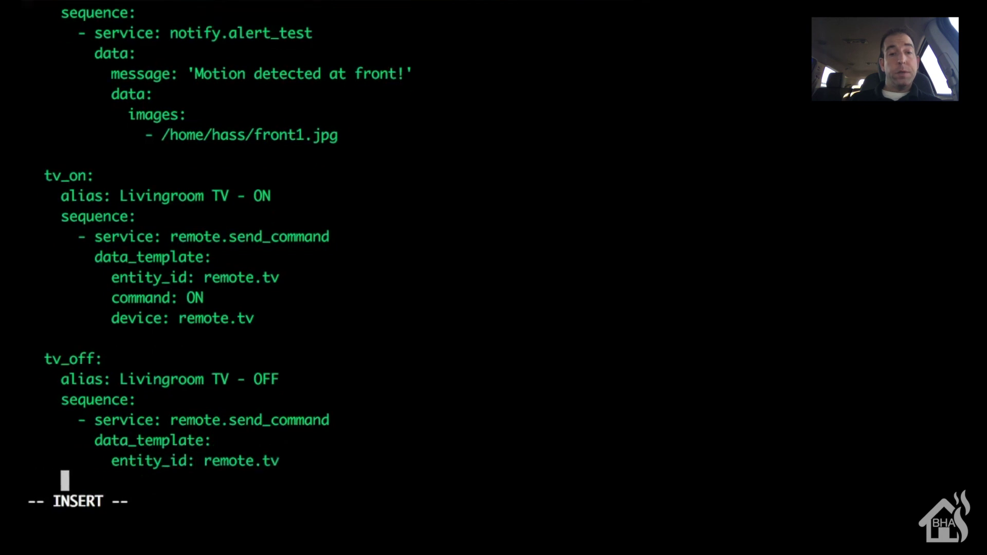
{"action": "type", "text": "co"}
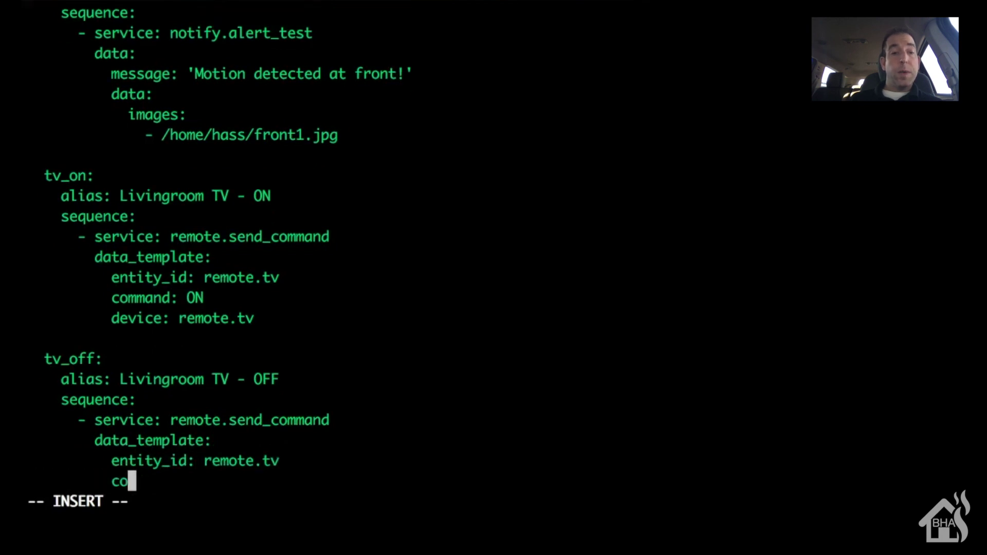
{"action": "type", "text": "mmand: OFF"}
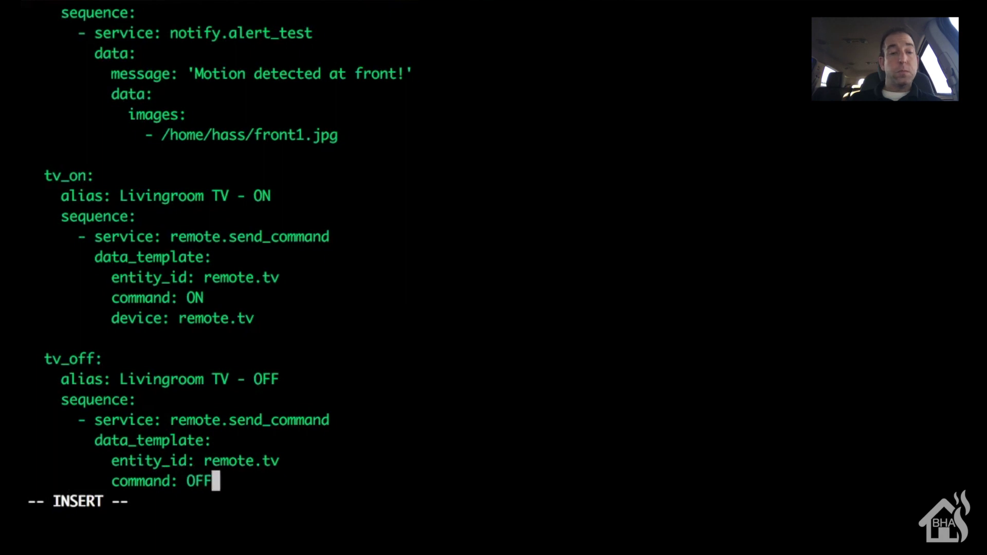
{"action": "key", "text": "Return"}
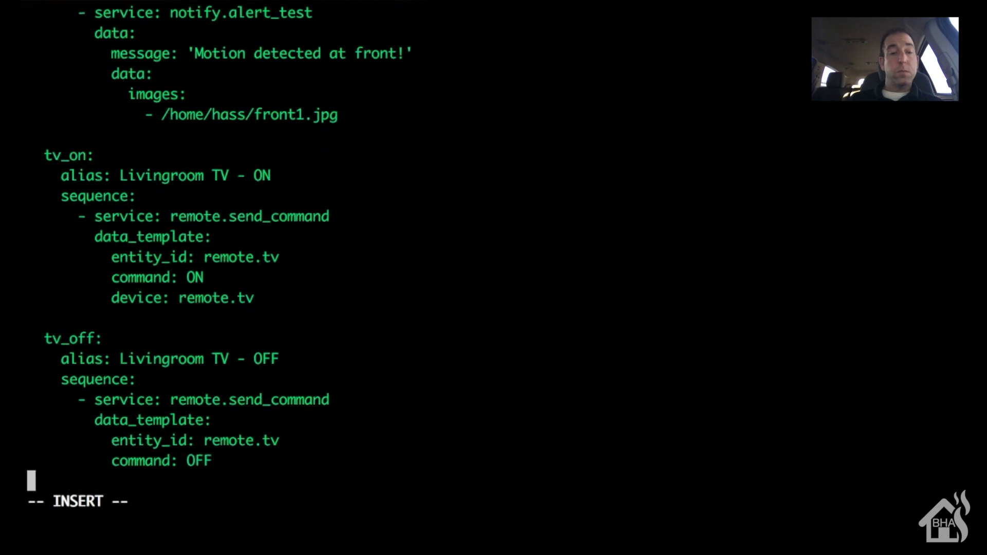
{"action": "type", "text": "device"}
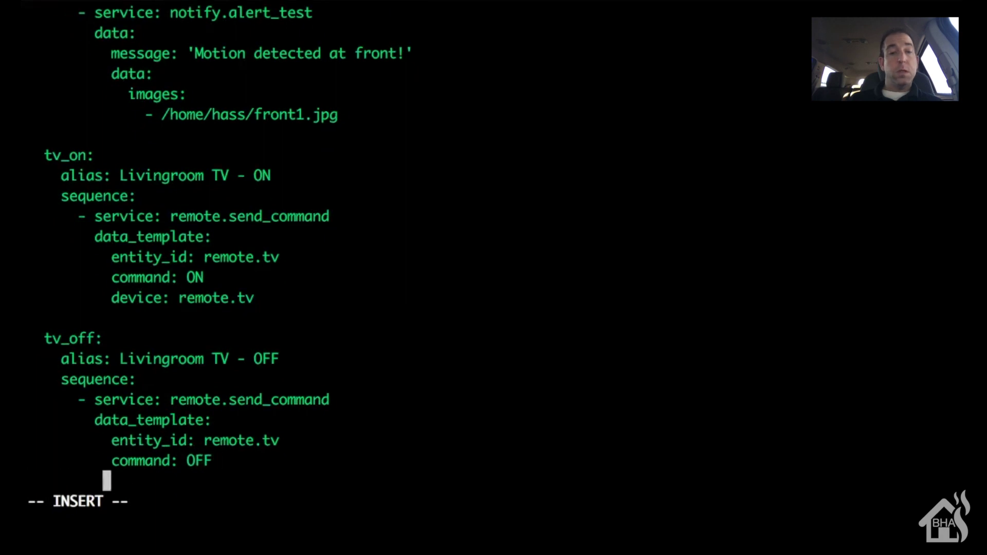
{"action": "type", "text": ":"}
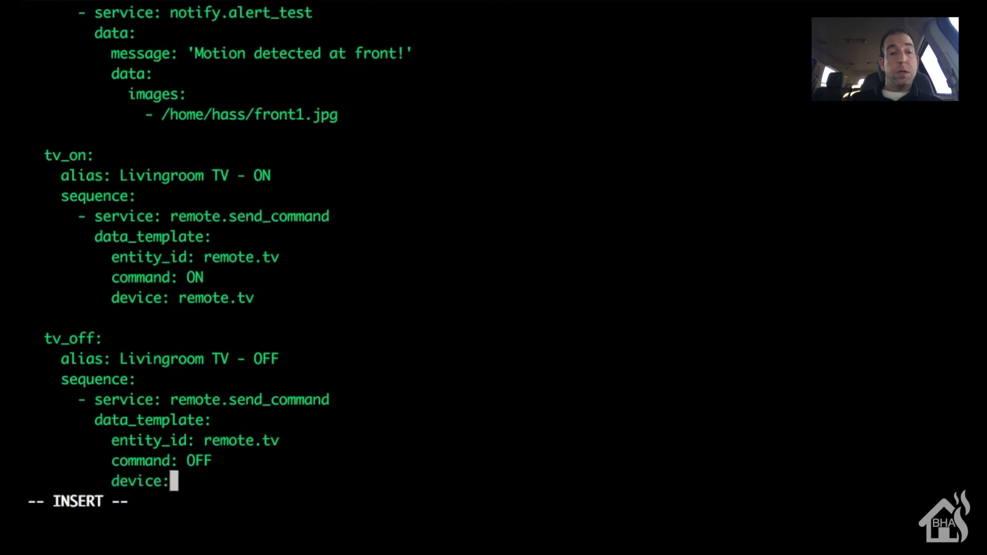
{"action": "type", "text": " remte"}
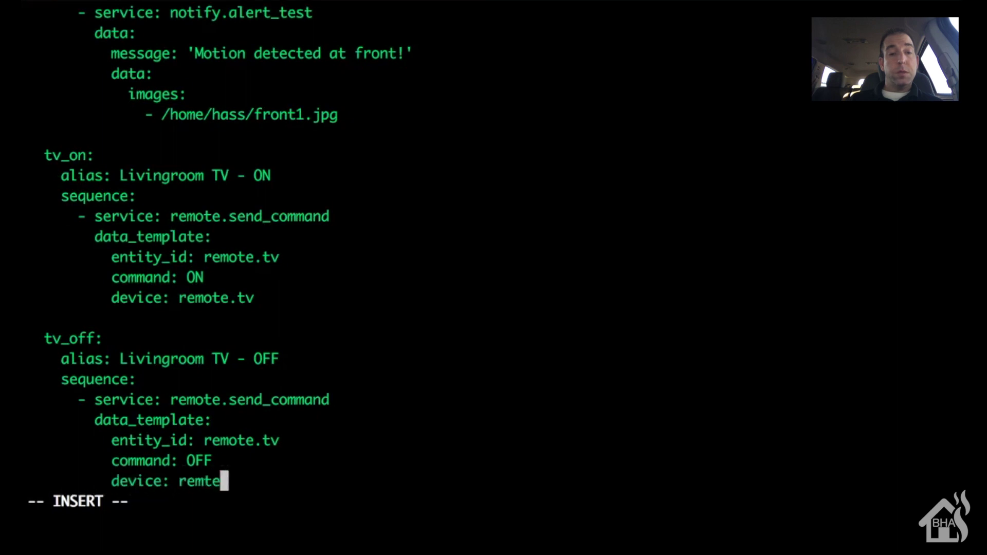
{"action": "key", "text": "BackSpace"}
{"action": "key", "text": "BackSpace"}
{"action": "type", "text": "ote.tv"}
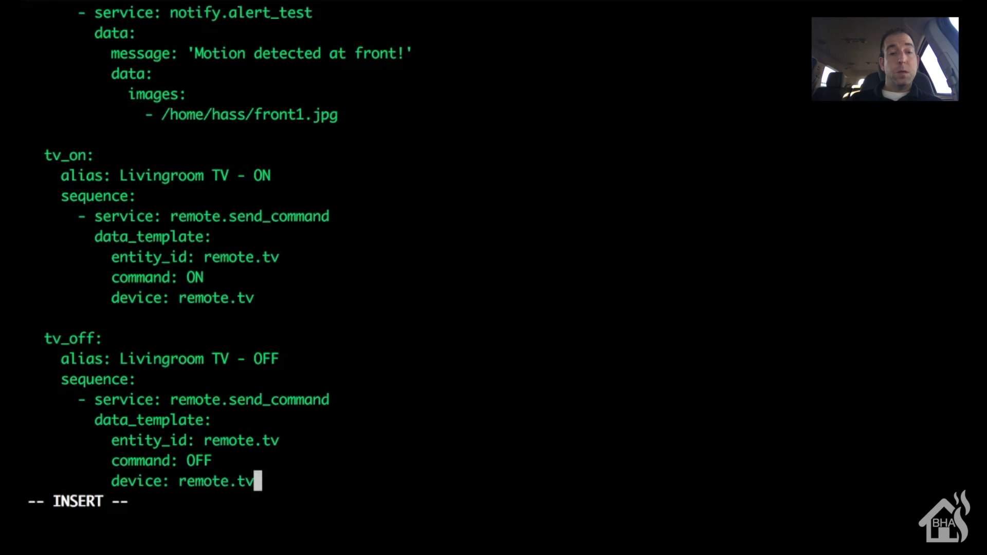
{"action": "key", "text": "Escape"}
{"action": "type", "text": ":"}
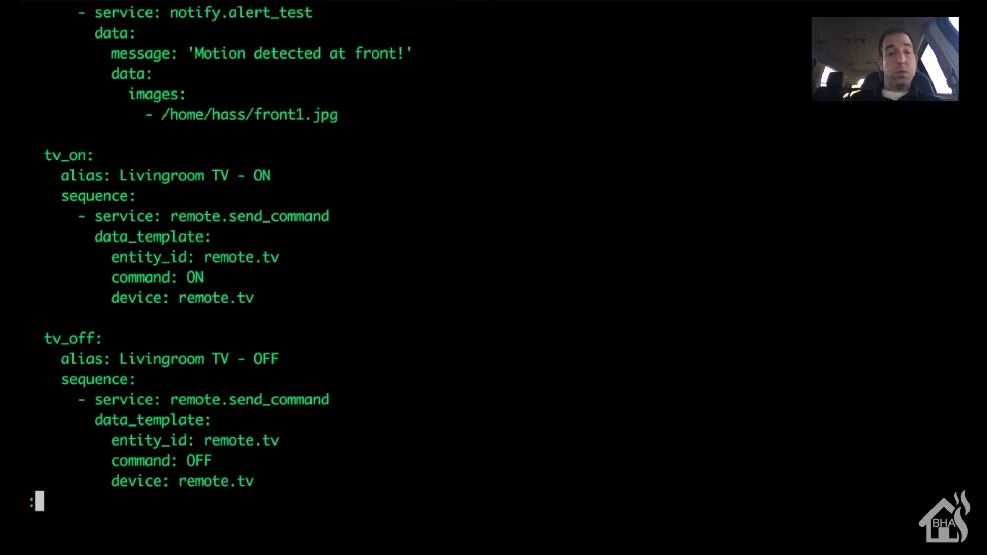
{"action": "type", "text": "wq!"}
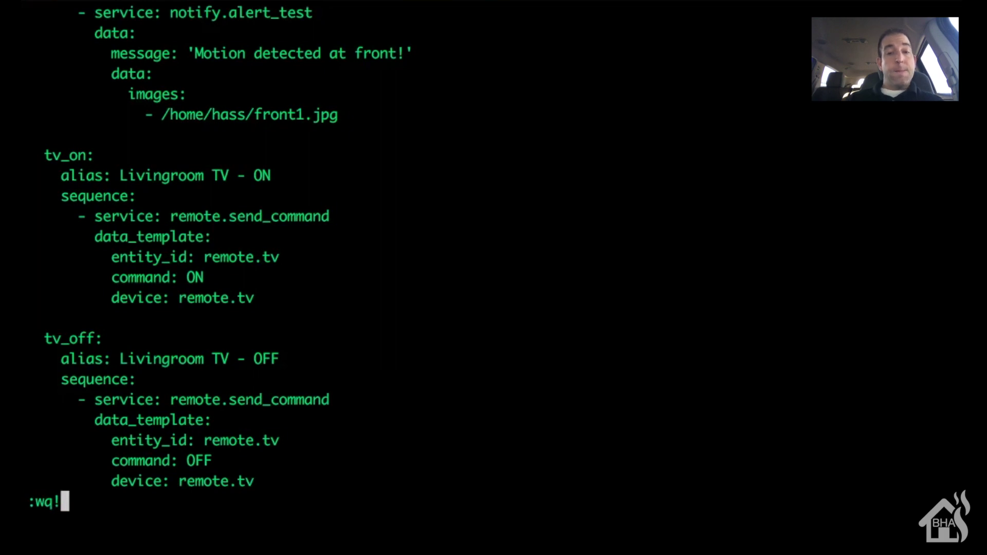
{"action": "key", "text": "Return"}
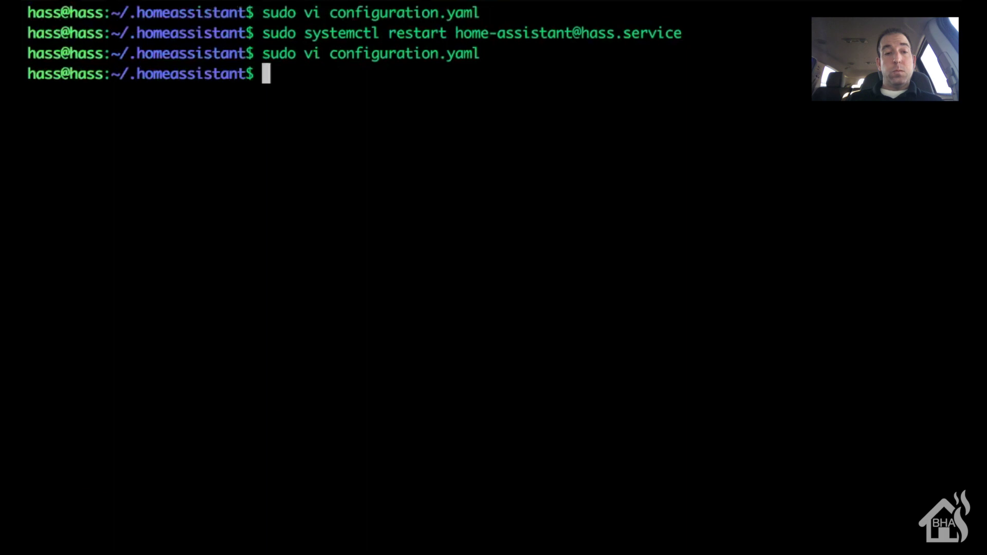
{"action": "type", "text": "sudo system"}
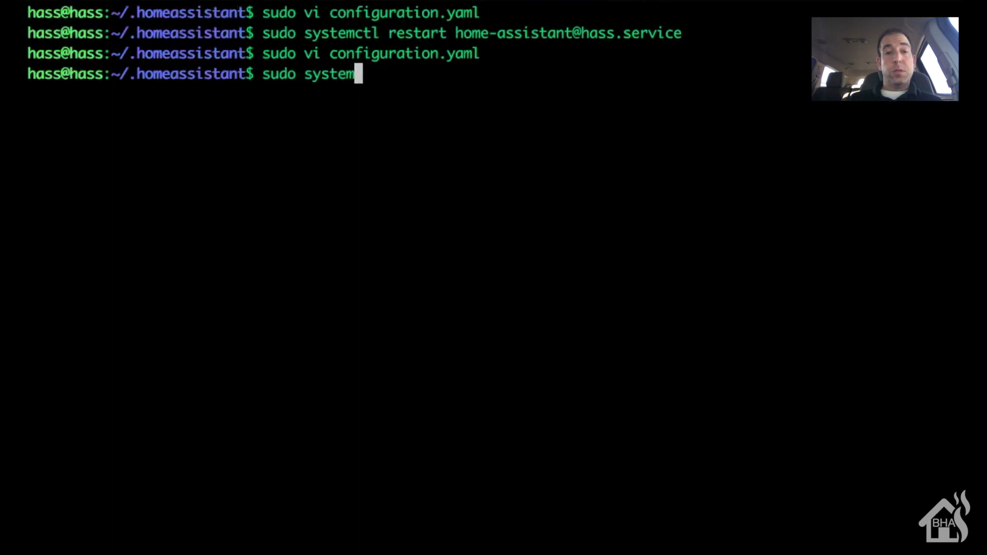
{"action": "type", "text": "ctl restart hom"}
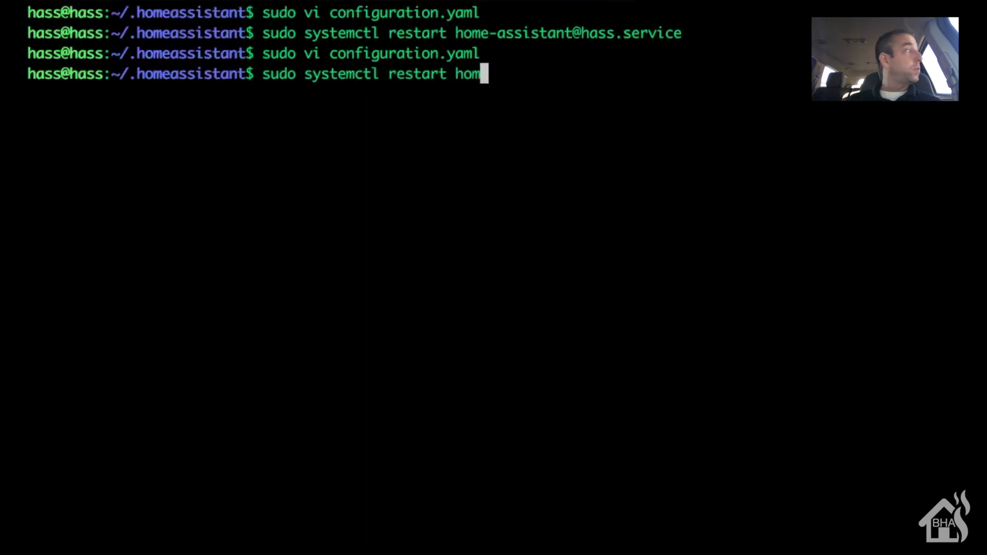
{"action": "type", "text": "e"}
{"action": "key", "text": "Tab"}
{"action": "key", "text": "Return"}
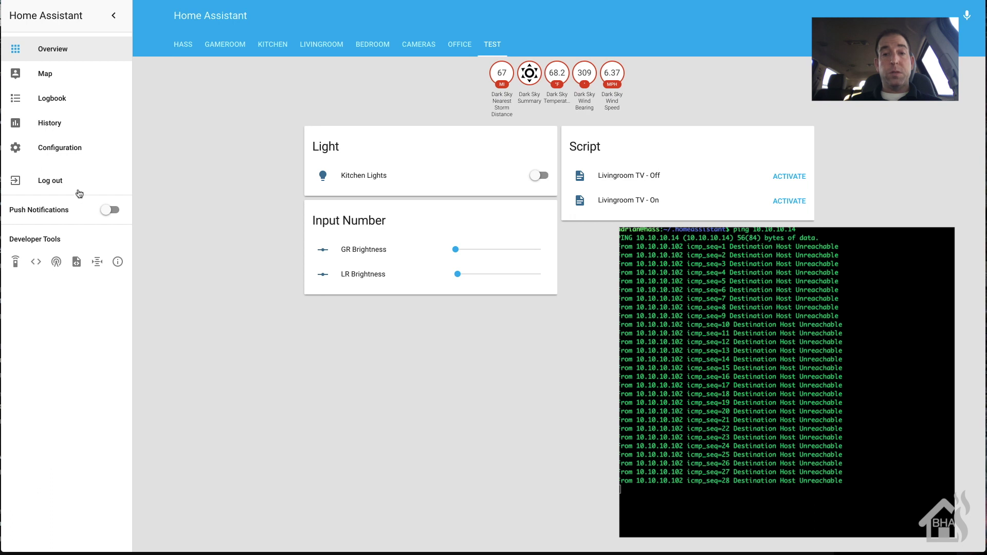
Activate the Livingroom TV - On script from the Script card
{"action": "left_click", "coordinate": [792, 205]}
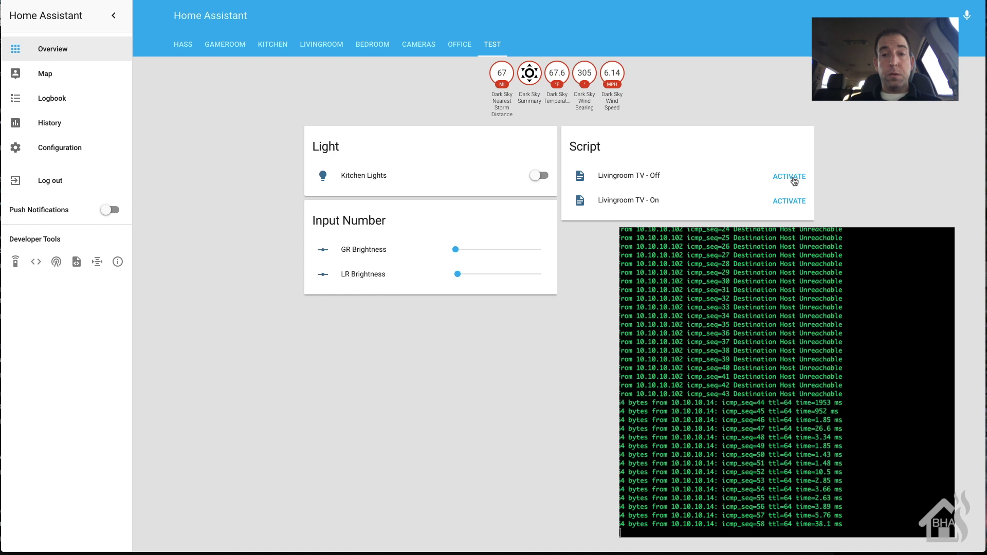
Activate the Livingroom TV - Off script from the Script card
{"action": "left_click", "coordinate": [793, 177]}
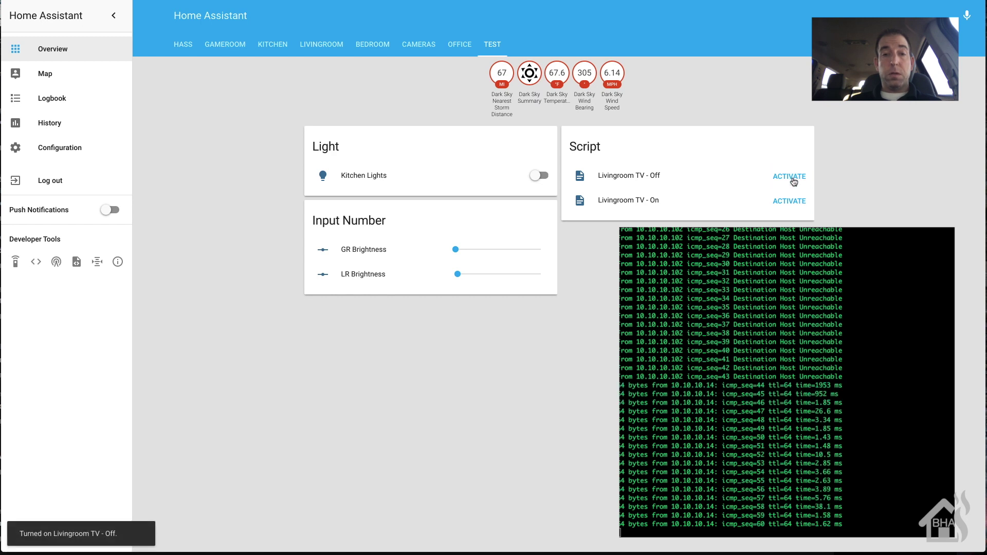